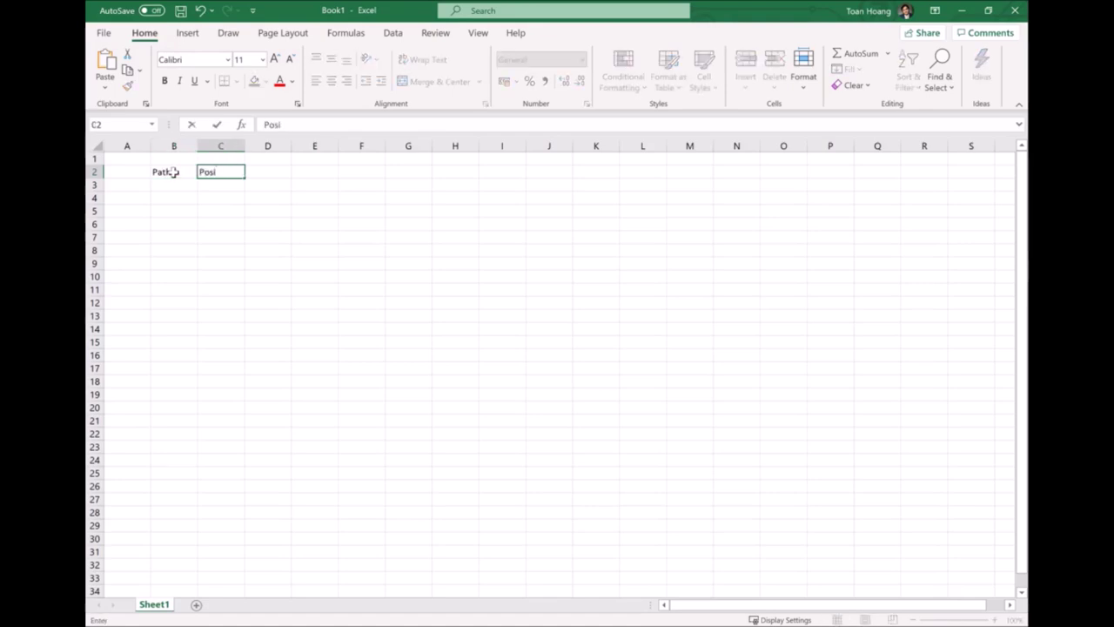
Add the header Position in C2 and list the Path values 0, 180, 0 and 180 in B3:B6
{"action": "type", "text": "Position"}
{"action": "key", "text": "Return"}
{"action": "type", "text": "0"}
{"action": "key", "text": "Return"}
{"action": "type", "text": "180"}
{"action": "key", "text": "Return"}
{"action": "type", "text": "0"}
{"action": "key", "text": "Return"}
{"action": "type", "text": "180"}
{"action": "key", "text": "Tab"}
Fill the Position column in C3:C6 with the values 1, 1, 1.5 and 1.5
{"action": "key", "text": "Down"}
{"action": "key", "text": "Up"}
{"action": "key", "text": "Up"}
{"action": "key", "text": "Up"}
{"action": "key", "text": "Up"}
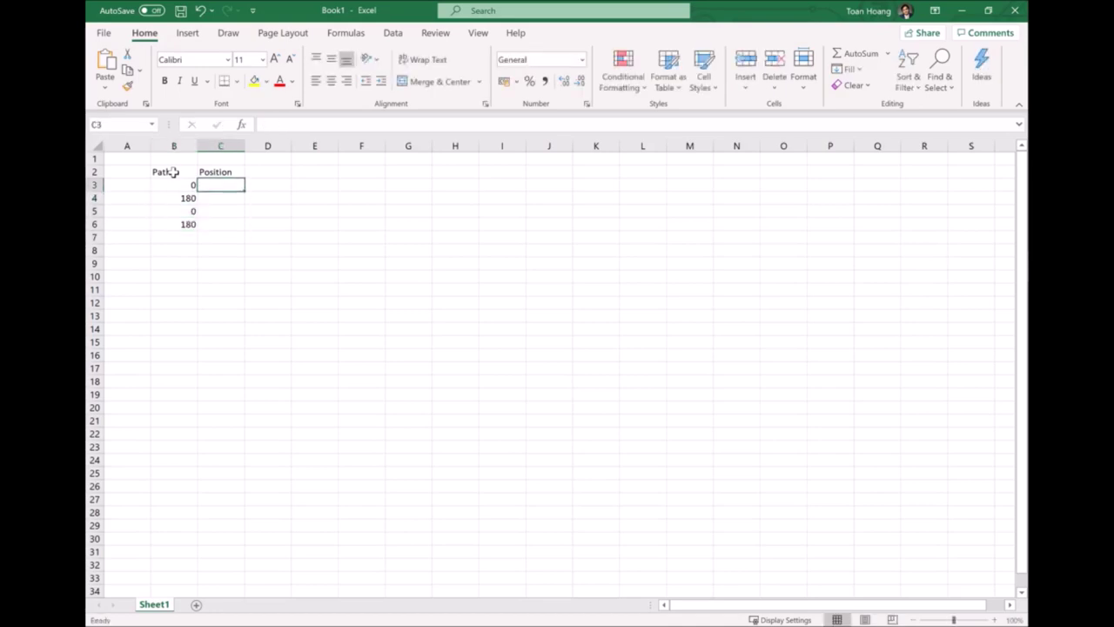
{"action": "type", "text": "1"}
{"action": "key", "text": "Return"}
{"action": "type", "text": "1"}
{"action": "key", "text": "Return"}
{"action": "type", "text": "1.5"}
{"action": "key", "text": "Return"}
{"action": "type", "text": "1.5"}
{"action": "key", "text": "Return"}
Copy the Path and Position table in B2:C6 and paste it into the Orders data source in Tableau
{"action": "key", "text": "Up"}
{"action": "key", "text": "shift+Up"}
{"action": "key", "text": "shift+Up"}
{"action": "key", "text": "shift+Up"}
{"action": "key", "text": "shift+Up"}
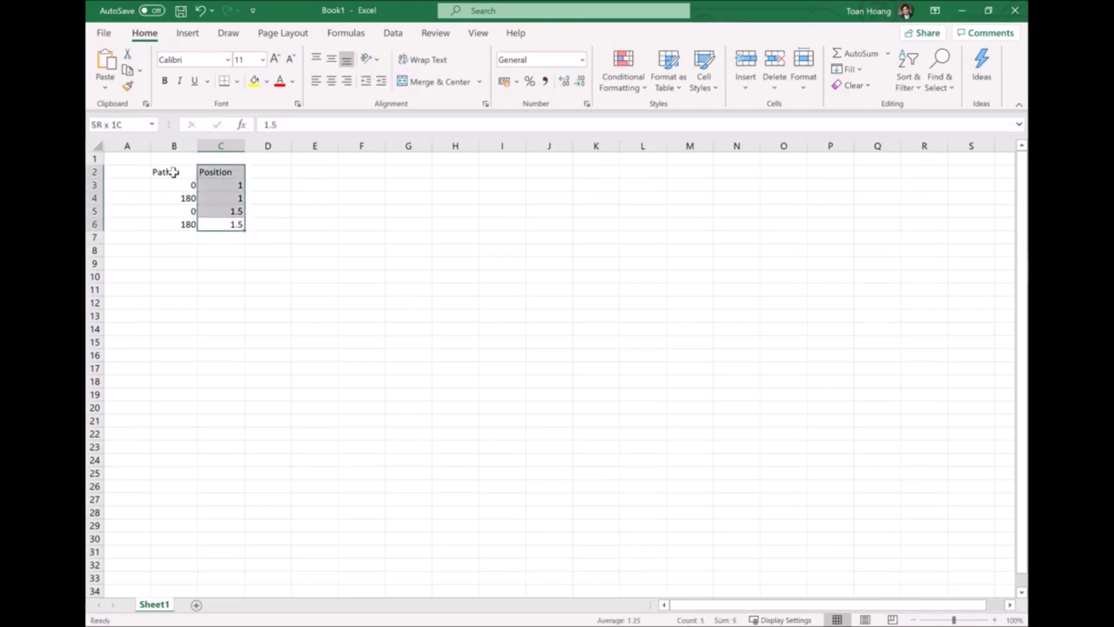
{"action": "key", "text": "shift+Left"}
{"action": "right_click", "coordinate": [218, 171]}
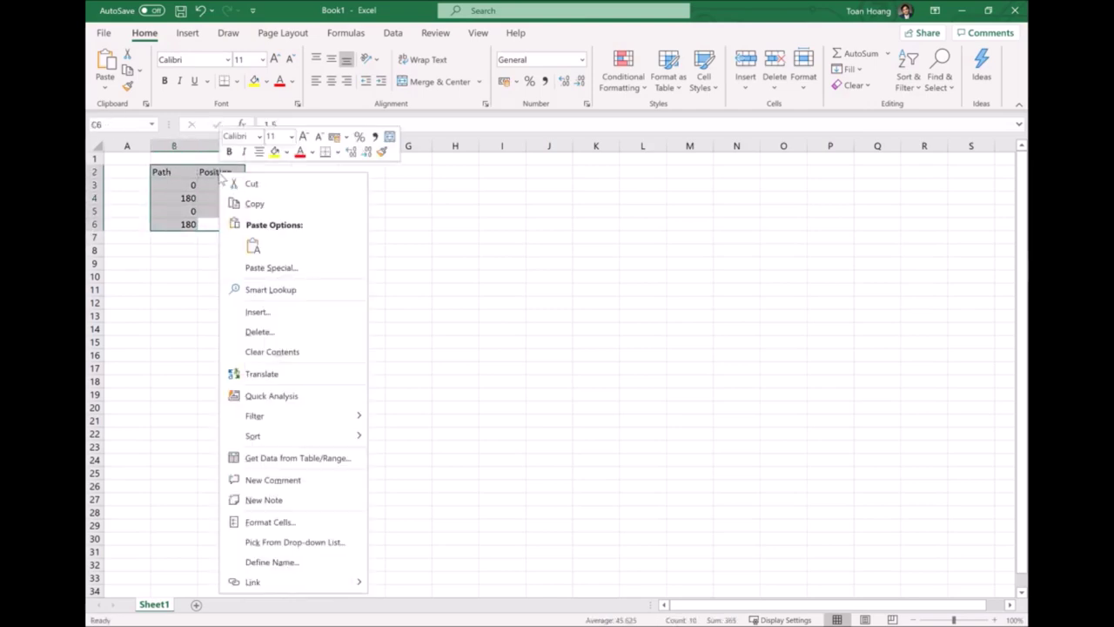
{"action": "left_click", "coordinate": [275, 204]}
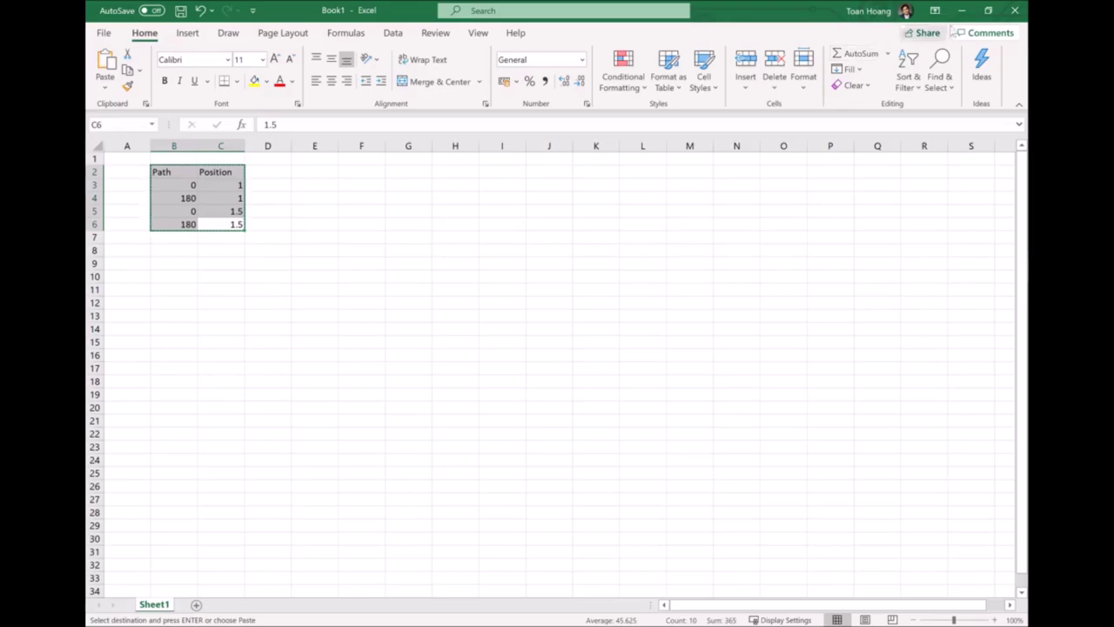
{"action": "left_click", "coordinate": [954, 10]}
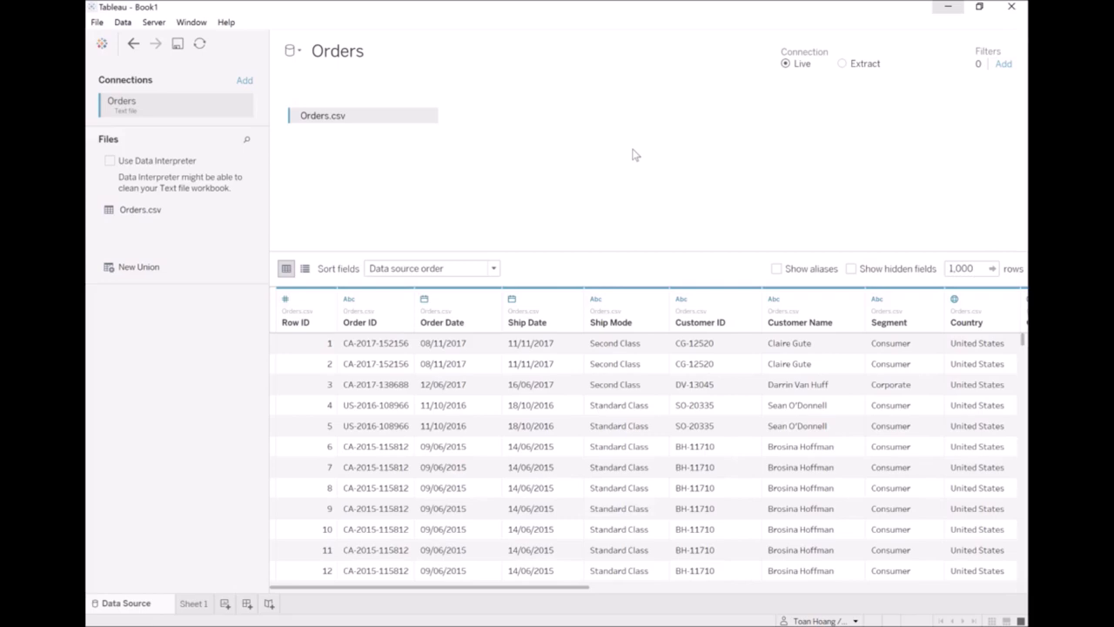
{"action": "key", "text": "ctrl+v"}
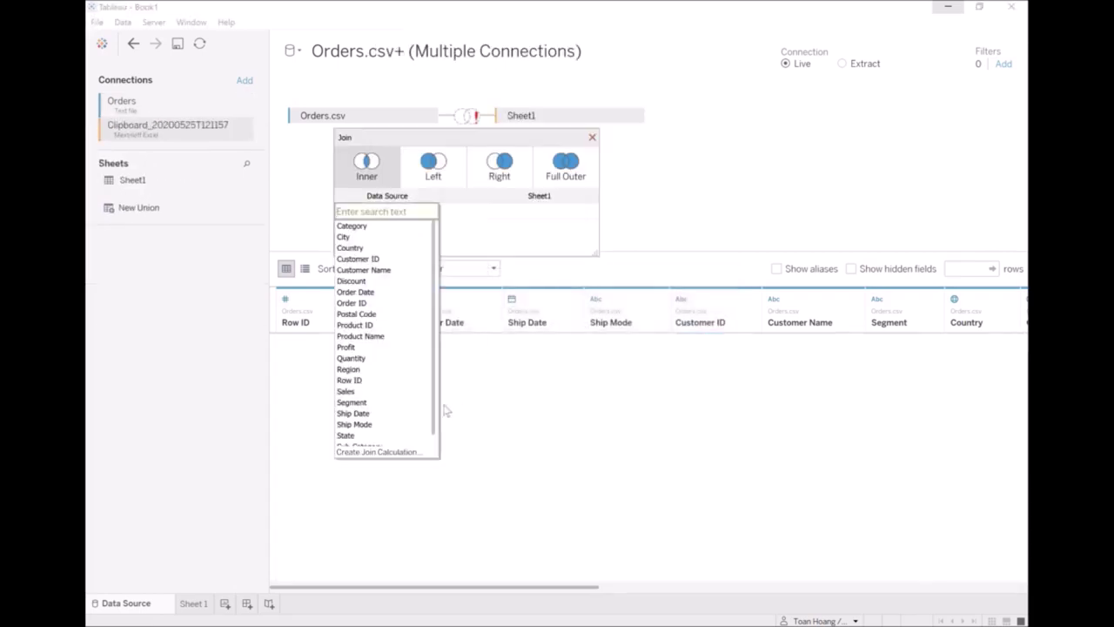
Join Orders.csv to the pasted Sheet1 with an inner join on the calculation 1 = 1
{"action": "left_click", "coordinate": [402, 453]}
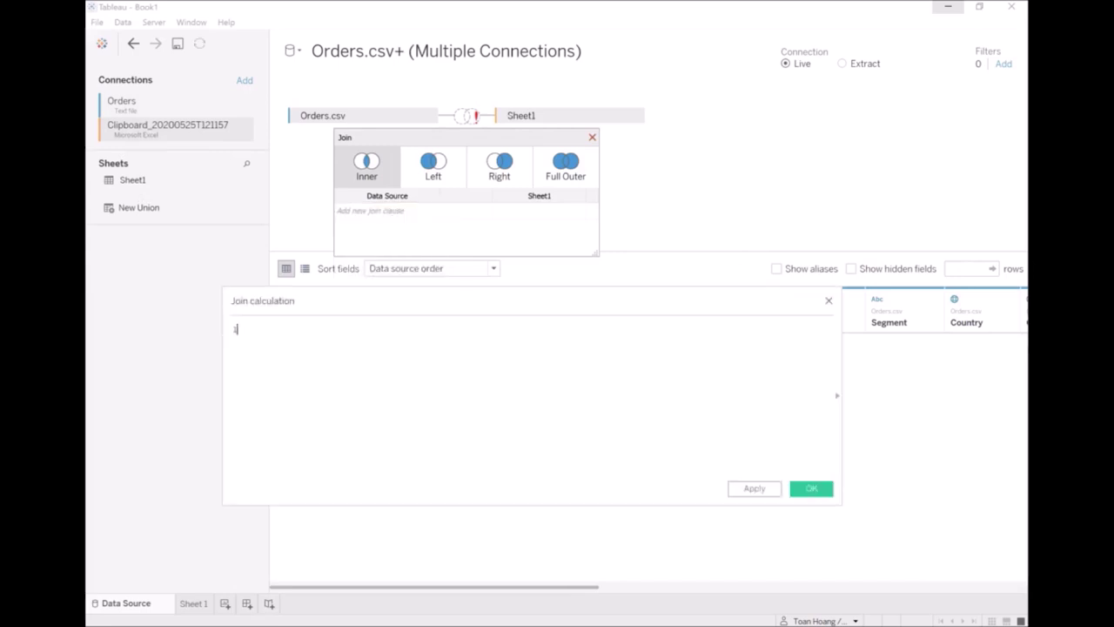
{"action": "left_click", "coordinate": [798, 491]}
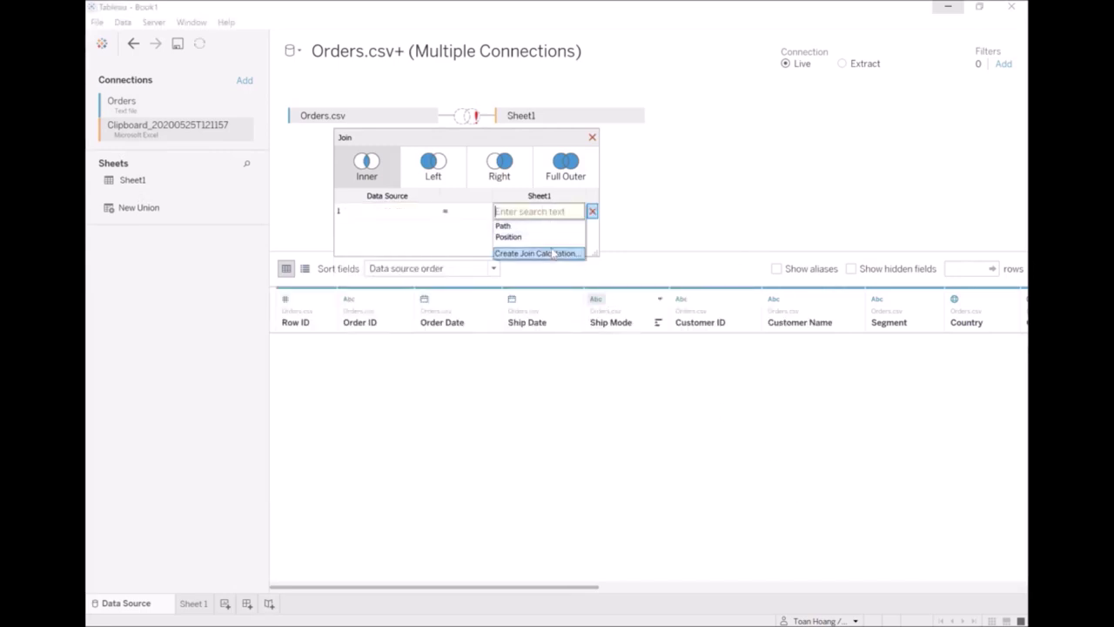
{"action": "left_click", "coordinate": [553, 254]}
{"action": "type", "text": "1"}
{"action": "left_click", "coordinate": [809, 489]}
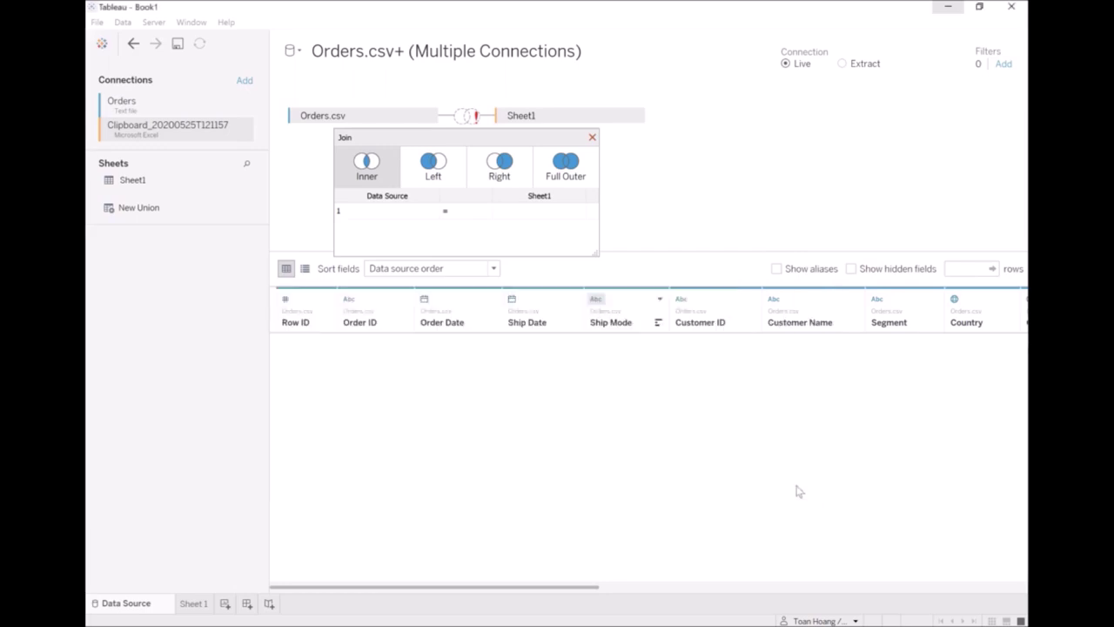
Rename the joined Sheet1 table to Model in the data source
{"action": "type", "text": "ode"}
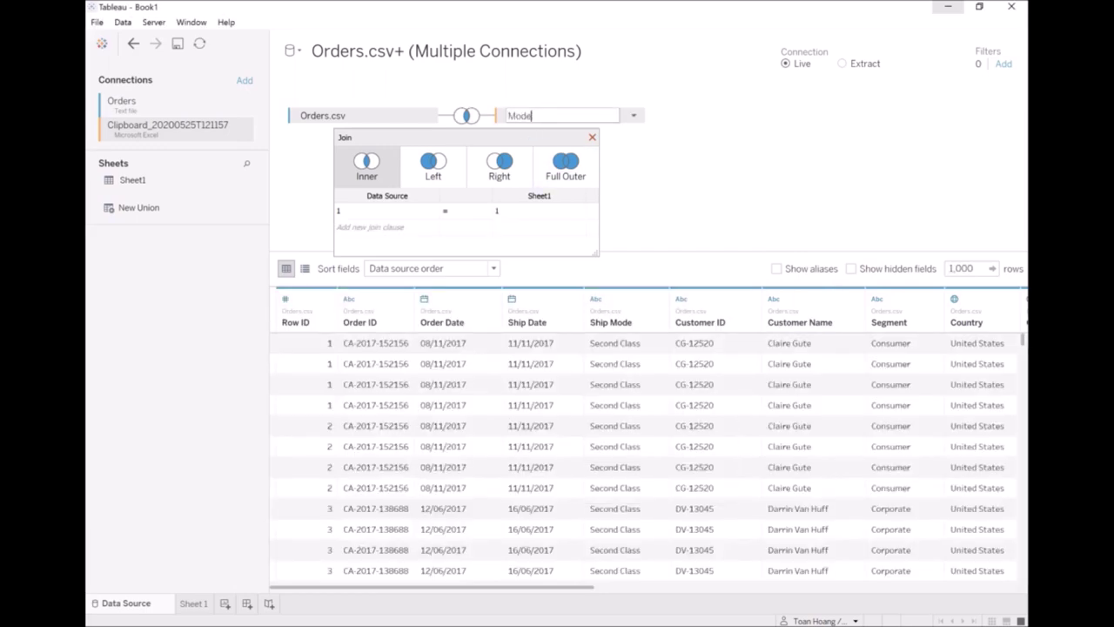
{"action": "type", "text": "odel"}
{"action": "key", "text": "Return"}
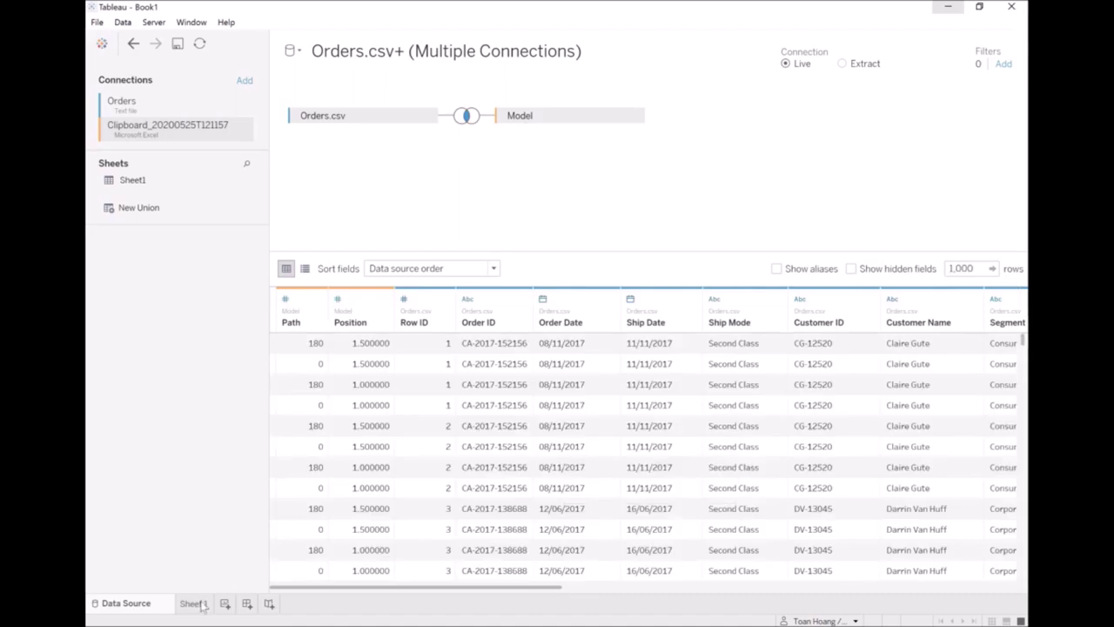
Open Sheet 1, enlarge the measures list and begin an integer parameter named Large Every X
{"action": "left_click", "coordinate": [193, 603]}
{"action": "left_click_drag", "start_coordinate": [197, 403], "coordinate": [211, 200]}
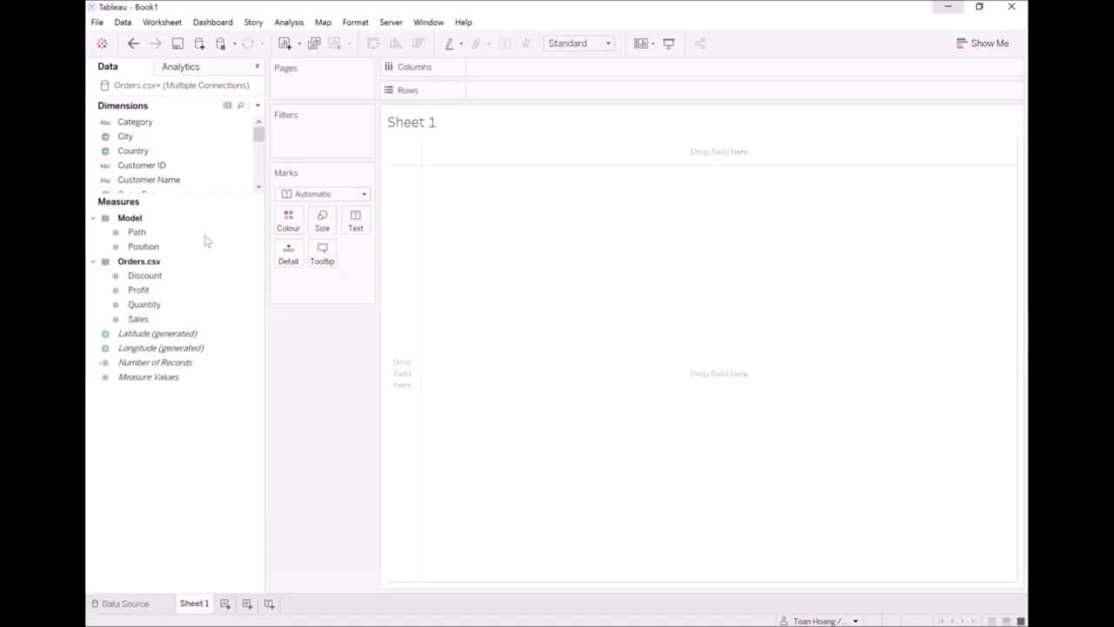
{"action": "right_click", "coordinate": [162, 408]}
{"action": "left_click", "coordinate": [201, 429]}
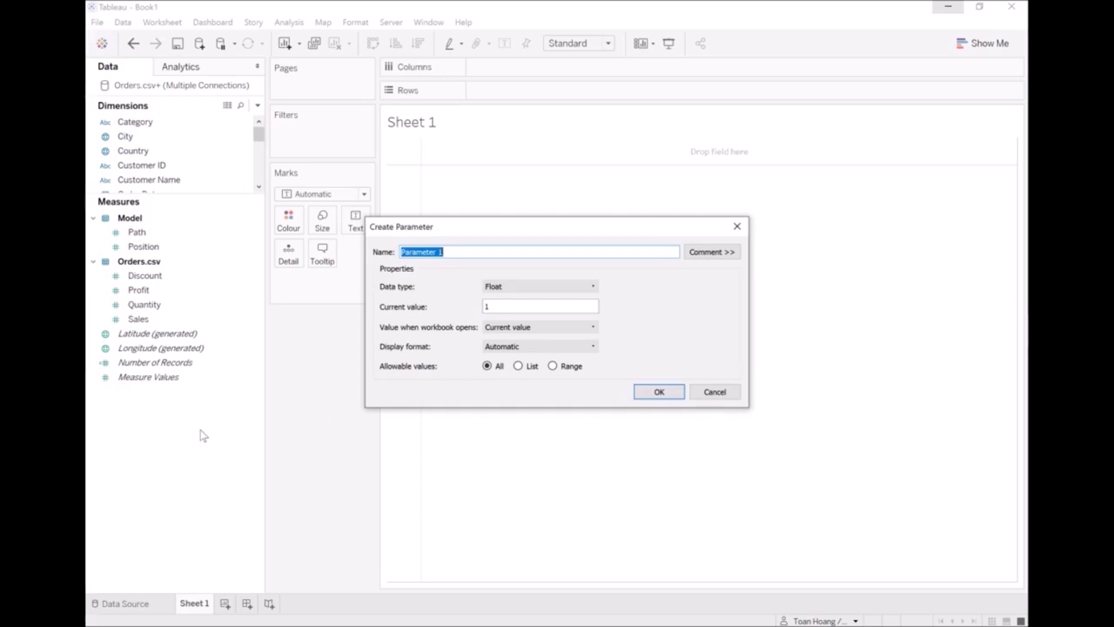
{"action": "type", "text": "Large Eve"}
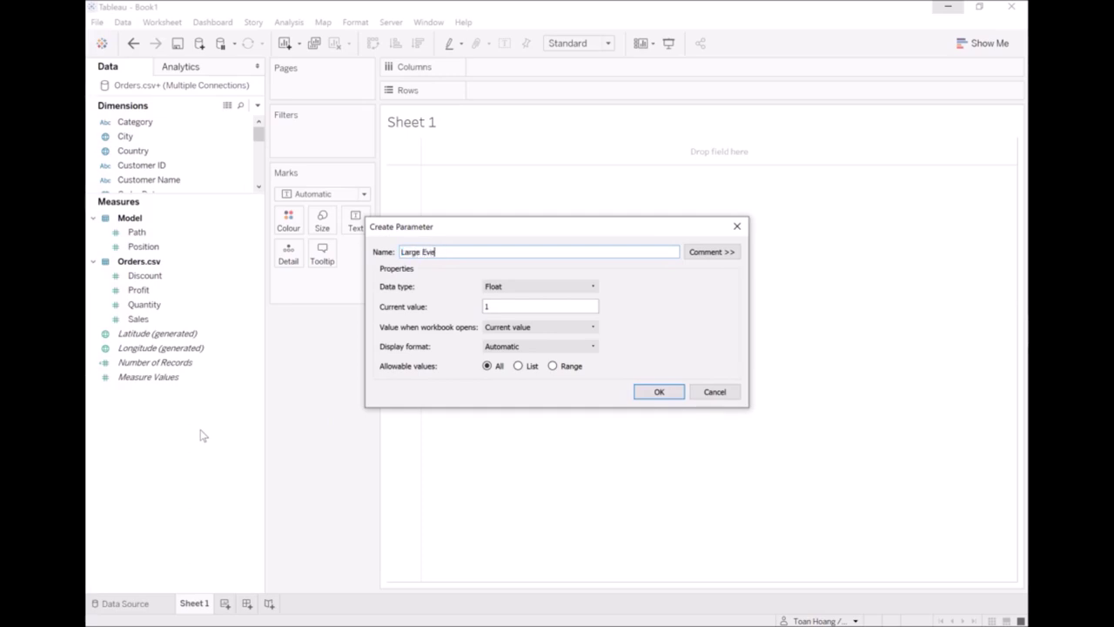
{"action": "type", "text": "ry X"}
{"action": "left_click", "coordinate": [538, 289]}
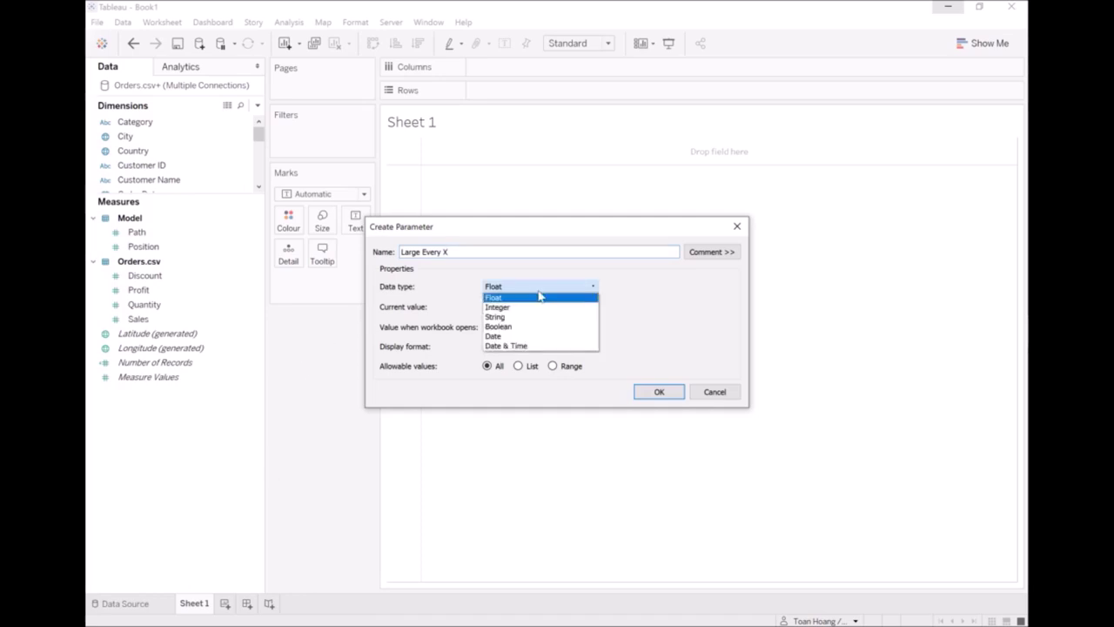
{"action": "left_click", "coordinate": [538, 308]}
Restrict the Large Every X parameter to a range of 3 to 10 with step size 1 and current value 10, and save it
{"action": "left_click", "coordinate": [554, 366]}
{"action": "left_click", "coordinate": [384, 407]}
{"action": "left_click", "coordinate": [384, 428]}
{"action": "left_click", "coordinate": [383, 446]}
{"action": "left_click", "coordinate": [450, 428]}
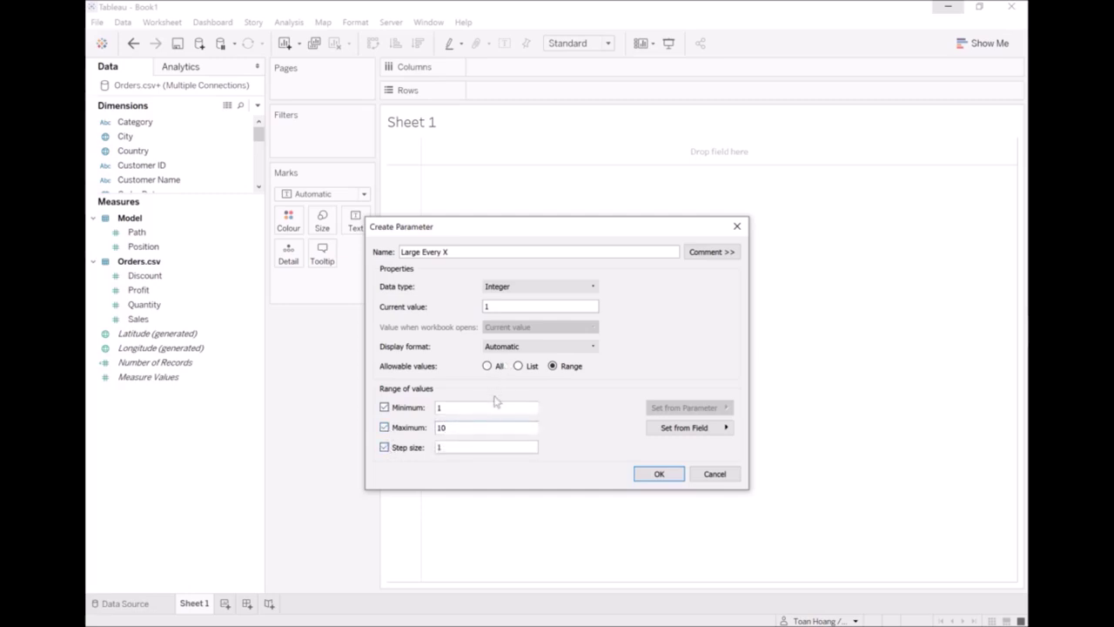
{"action": "key", "text": "shift+Tab"}
{"action": "key", "text": "shift+Tab"}
{"action": "key", "text": "shift+Tab"}
{"action": "key", "text": "shift+Tab"}
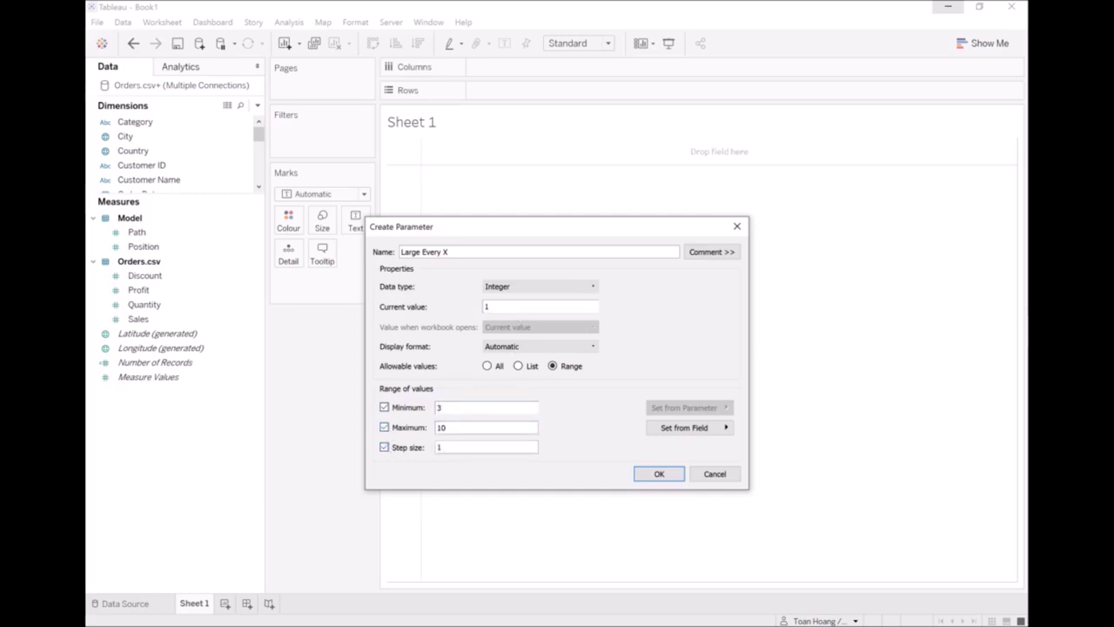
{"action": "type", "text": "10"}
{"action": "left_click", "coordinate": [659, 473]}
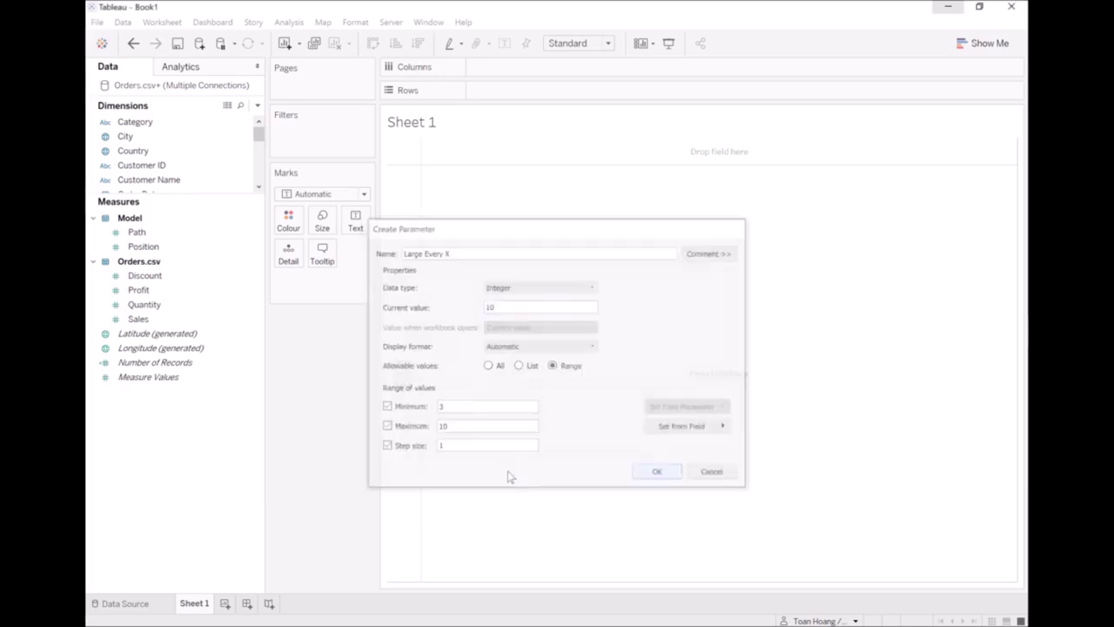
Create an integer parameter named Line Value with a range from 1 to 100 and a step size of 1
{"action": "right_click", "coordinate": [193, 433]}
{"action": "left_click", "coordinate": [217, 451]}
{"action": "type", "text": "Line Value"}
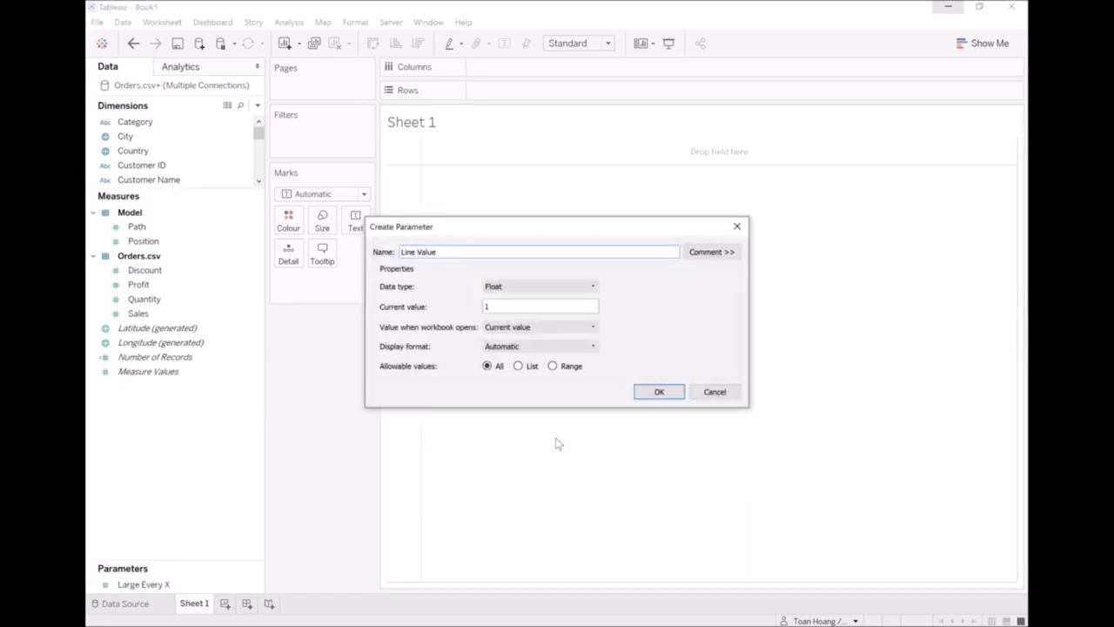
{"action": "left_click", "coordinate": [514, 286]}
{"action": "left_click", "coordinate": [514, 306]}
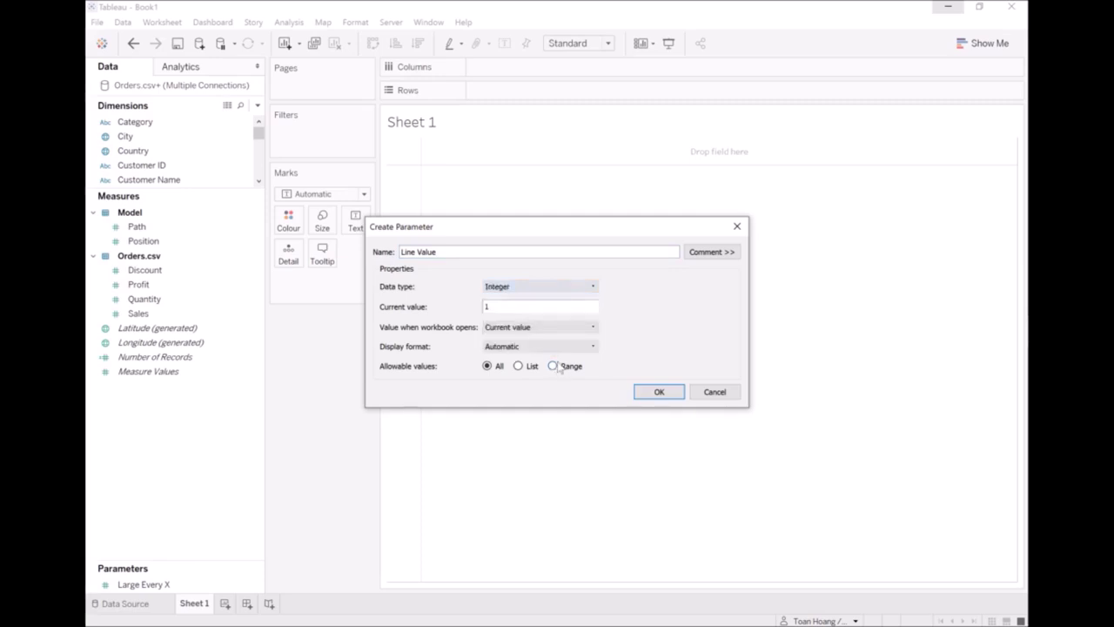
{"action": "left_click", "coordinate": [554, 367]}
{"action": "left_click", "coordinate": [406, 427]}
{"action": "left_click", "coordinate": [405, 408]}
{"action": "left_click", "coordinate": [407, 448]}
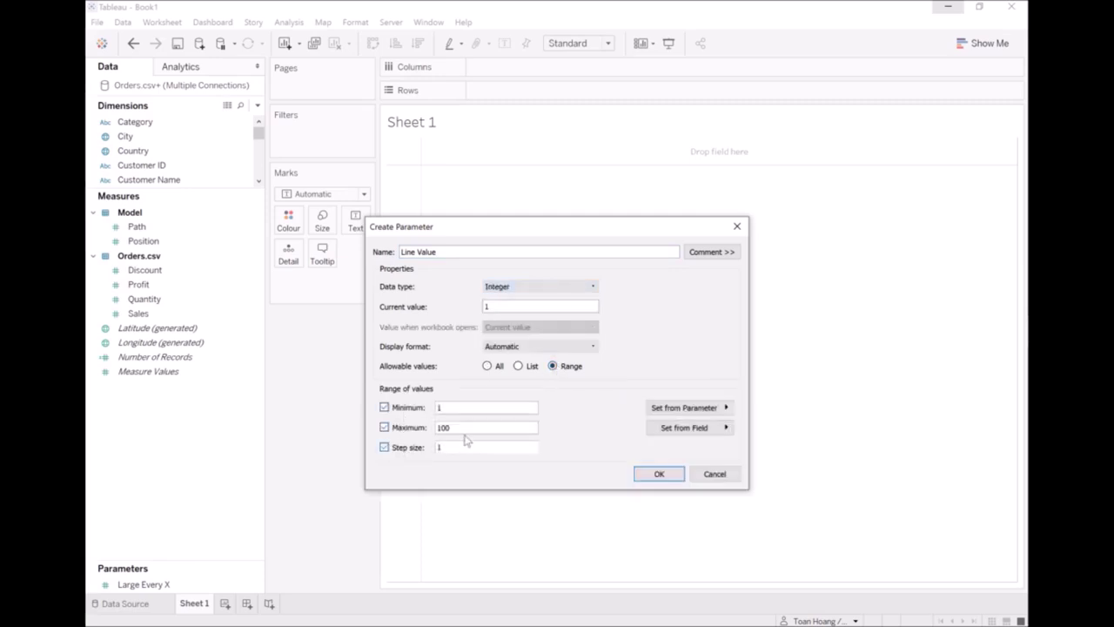
{"action": "left_click", "coordinate": [476, 427]}
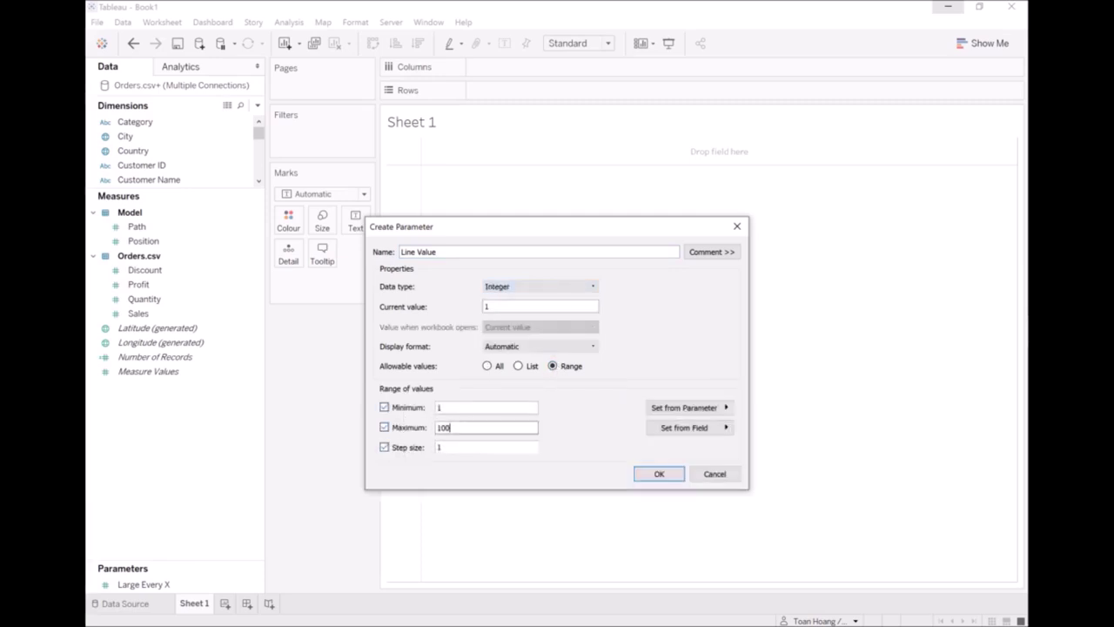
{"action": "left_click", "coordinate": [649, 474]}
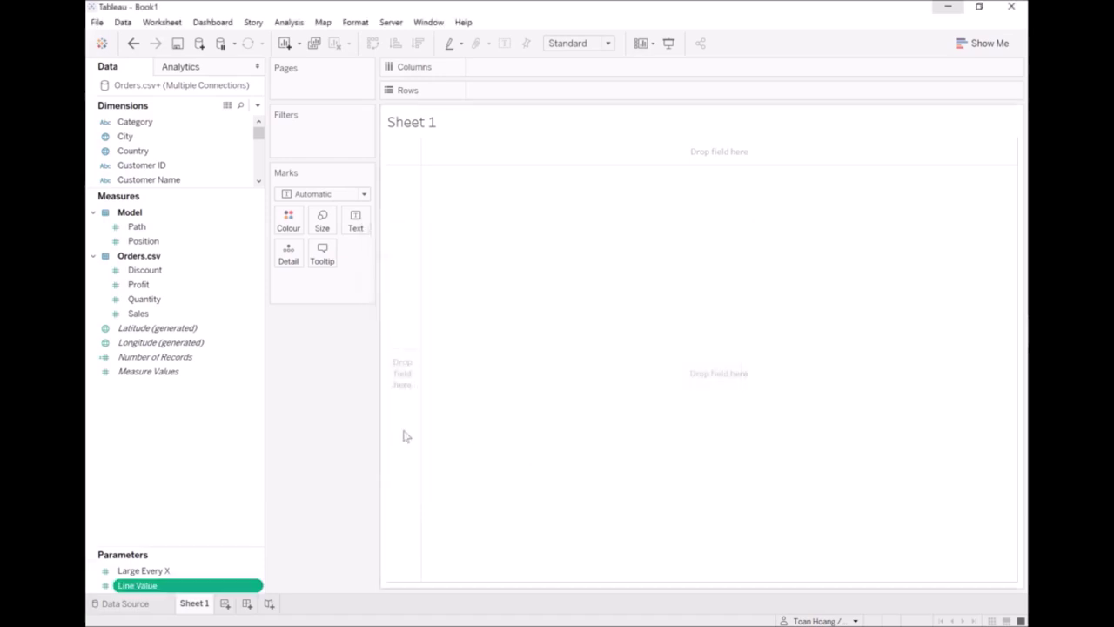
Create bins named Path (bin) from the Path measure, using the Line Value parameter as the bin size
{"action": "right_click", "coordinate": [173, 415]}
{"action": "left_click", "coordinate": [124, 415]}
{"action": "left_click", "coordinate": [144, 241]}
{"action": "left_click", "coordinate": [139, 227]}
{"action": "right_click", "coordinate": [151, 231]}
{"action": "mouse_move", "coordinate": [221, 304]}
{"action": "left_click", "coordinate": [315, 338]}
{"action": "left_click", "coordinate": [607, 293]}
{"action": "left_click", "coordinate": [574, 332]}
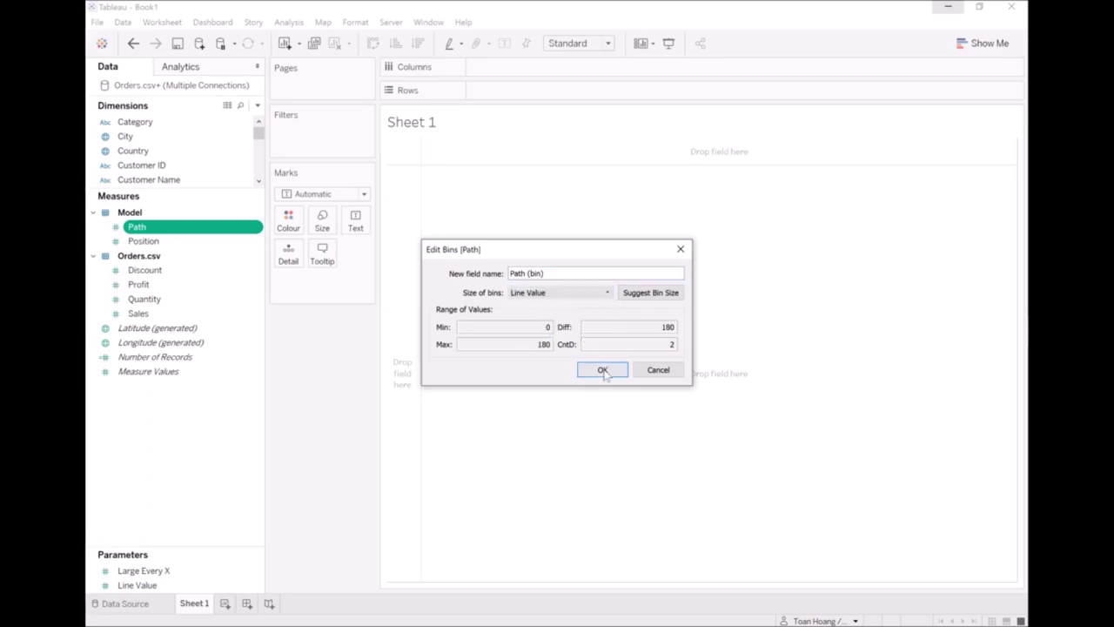
{"action": "left_click", "coordinate": [602, 369]}
{"action": "left_click", "coordinate": [183, 437]}
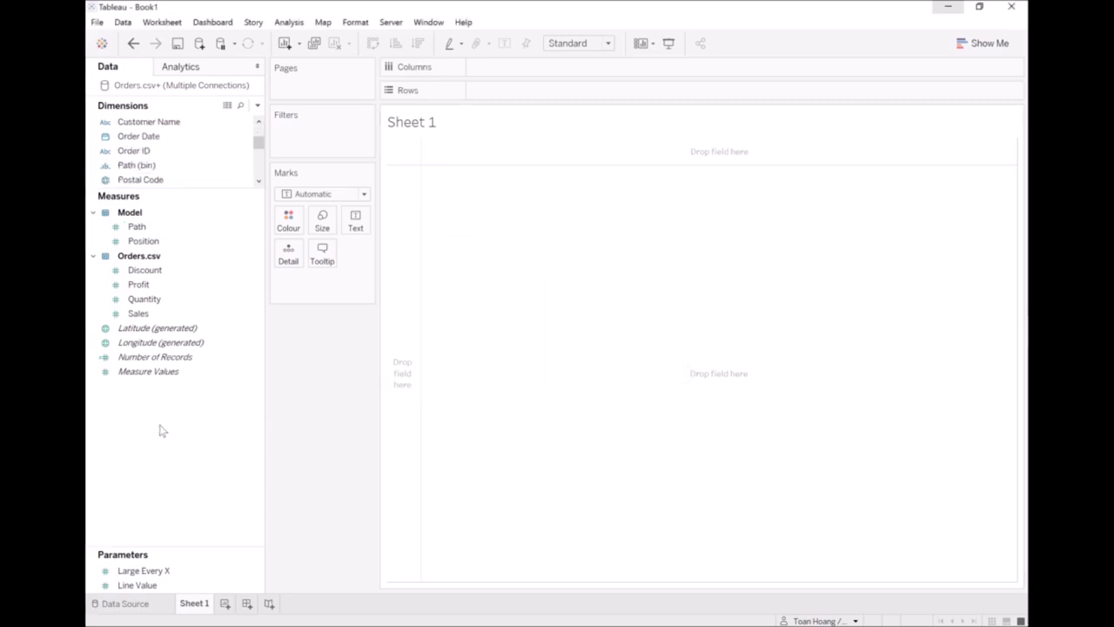
Create a calculated field named Index with the formula INDEX()-1
{"action": "right_click", "coordinate": [161, 430]}
{"action": "left_click", "coordinate": [226, 432]}
{"action": "type", "text": "Index"}
{"action": "left_click", "coordinate": [233, 440]}
{"action": "type", "text": "ind"}
{"action": "key", "text": "Return"}
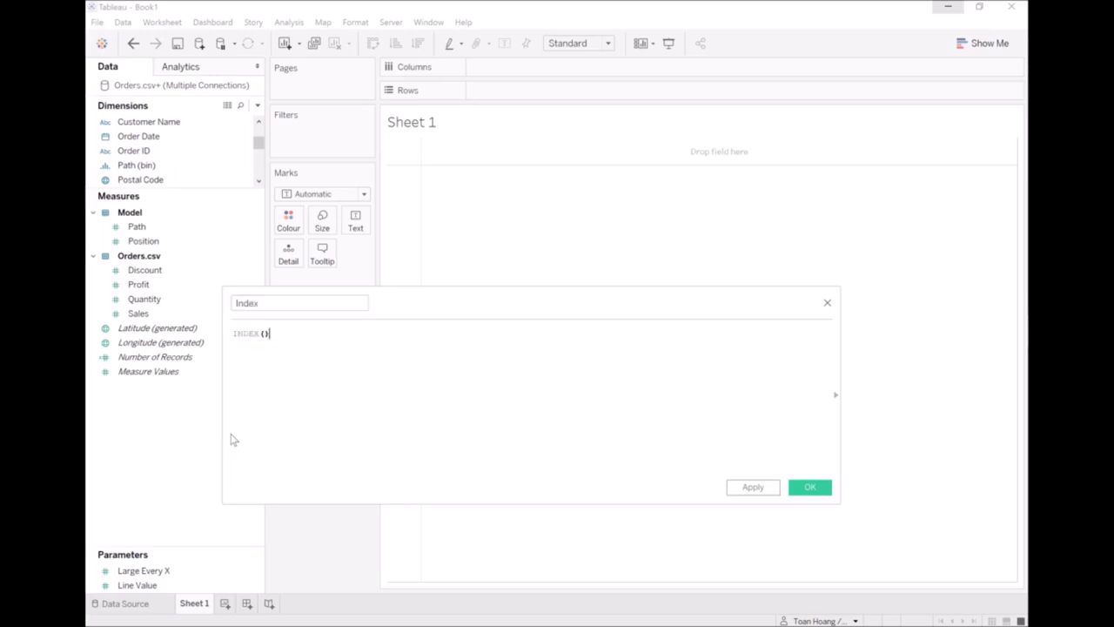
{"action": "type", "text": "-1"}
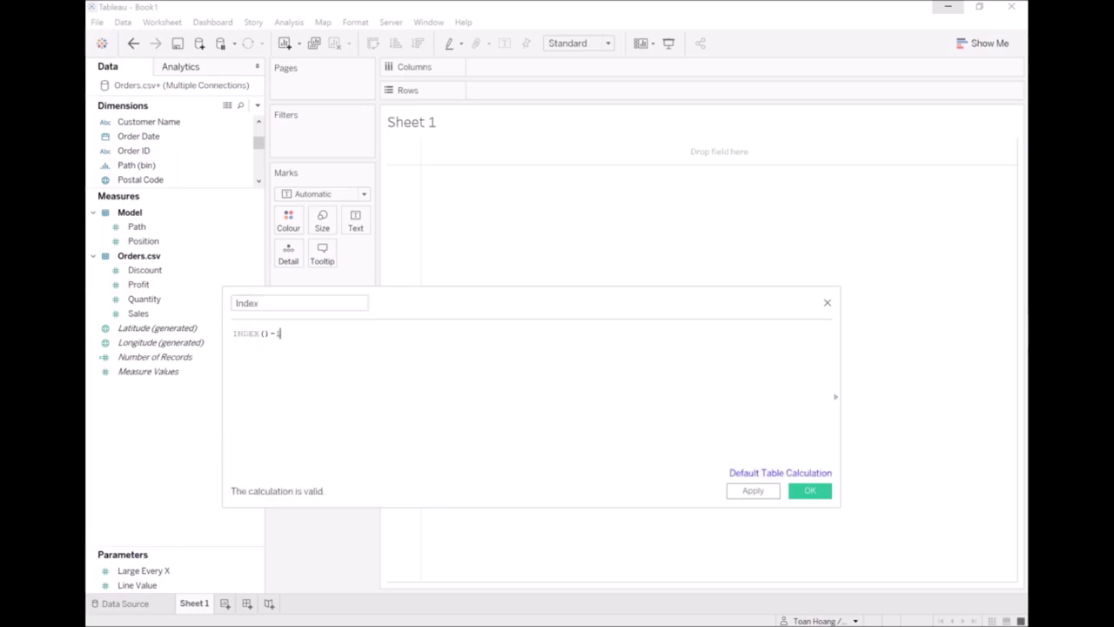
{"action": "left_click", "coordinate": [810, 487]}
Create a calculated field named TC_Sales with the formula WINDOW_SUM(SUM([Sales])) / 4
{"action": "right_click", "coordinate": [193, 416]}
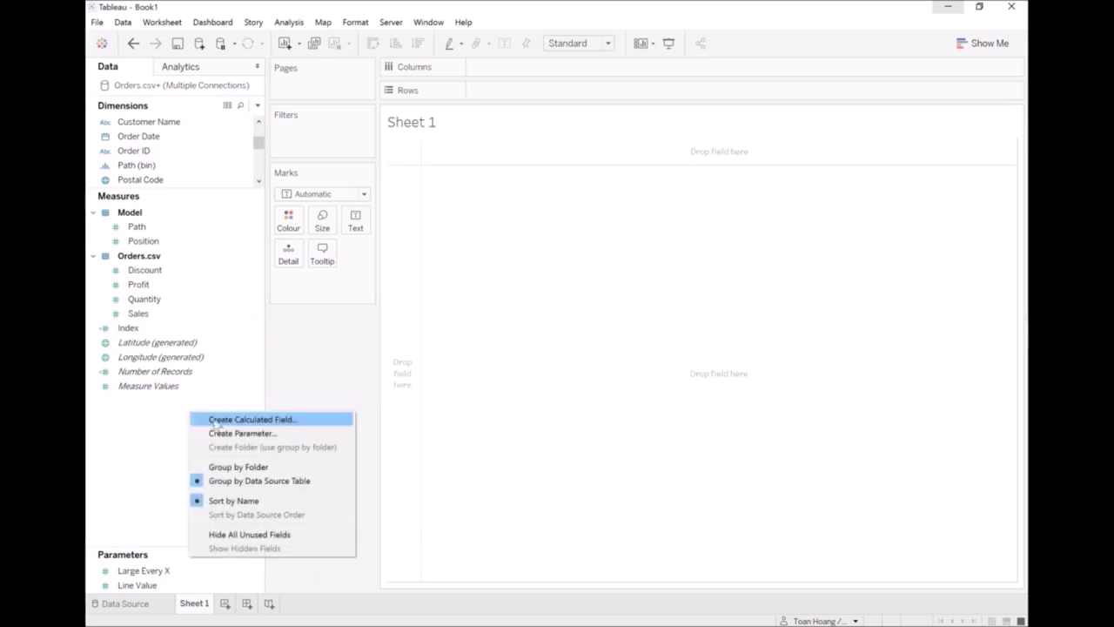
{"action": "left_click", "coordinate": [217, 419]}
{"action": "type", "text": "W"}
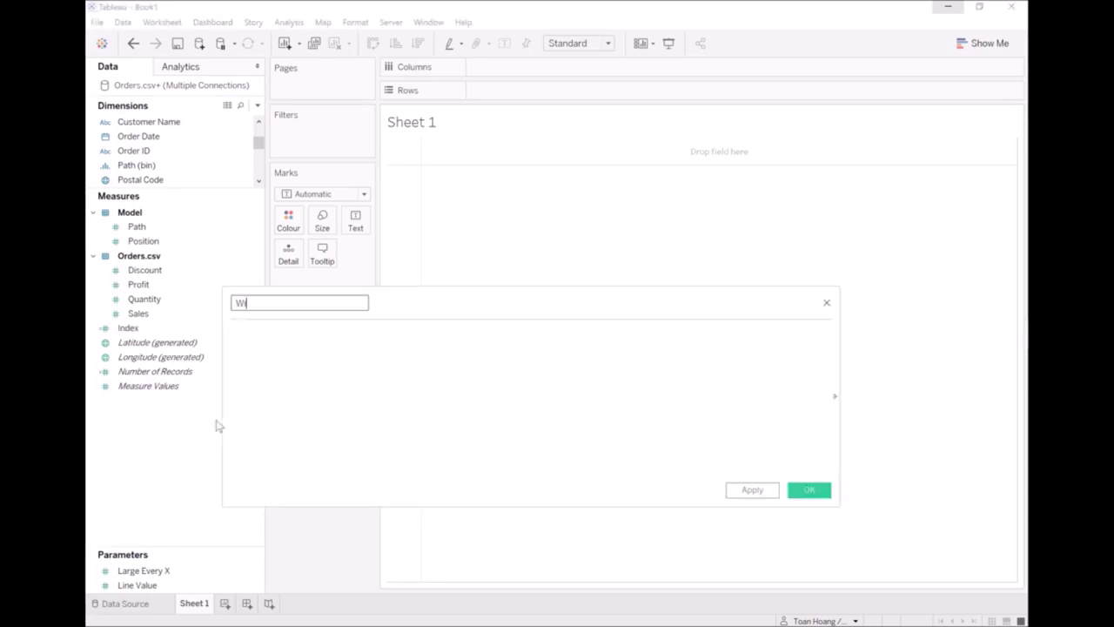
{"action": "key", "text": "Tab"}
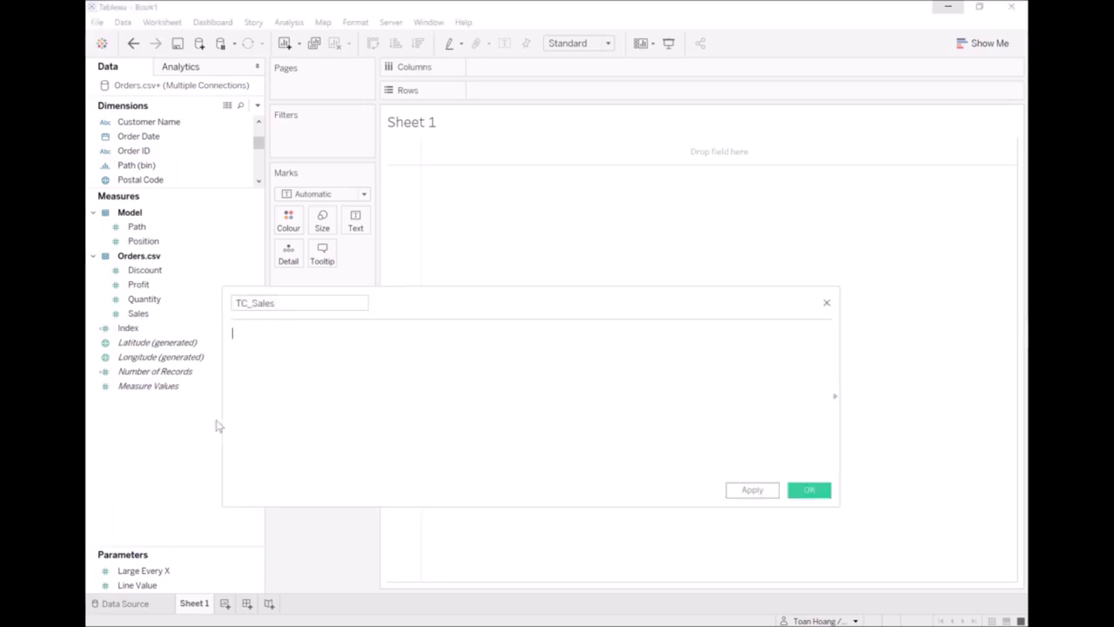
{"action": "type", "text": "window_sum"}
{"action": "key", "text": "Return"}
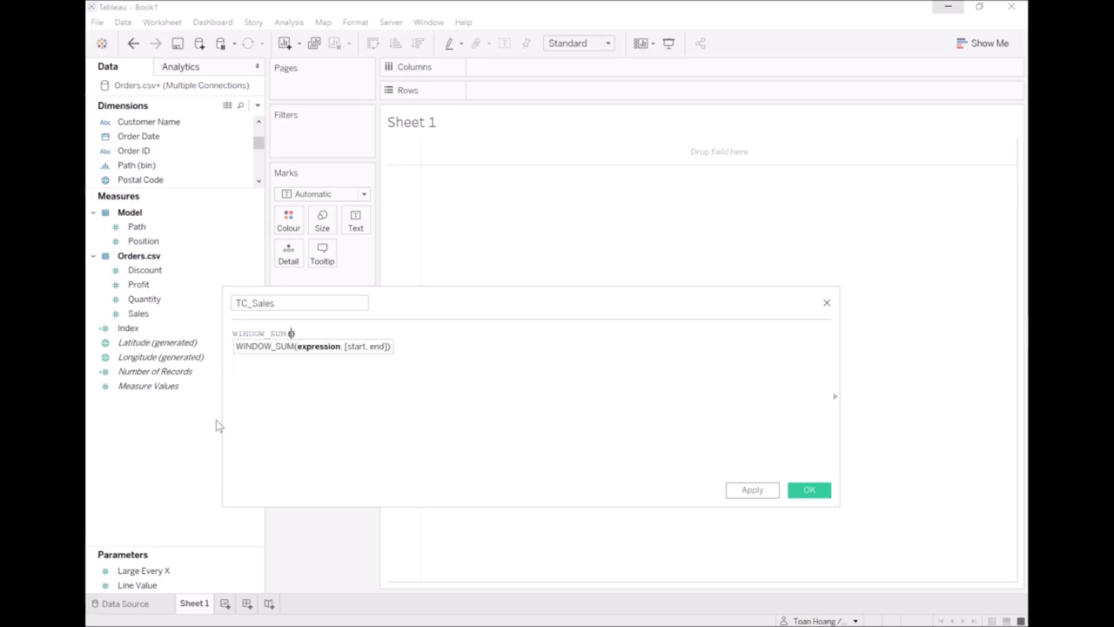
{"action": "type", "text": "s"}
{"action": "key", "text": "Return"}
{"action": "type", "text": "sa"}
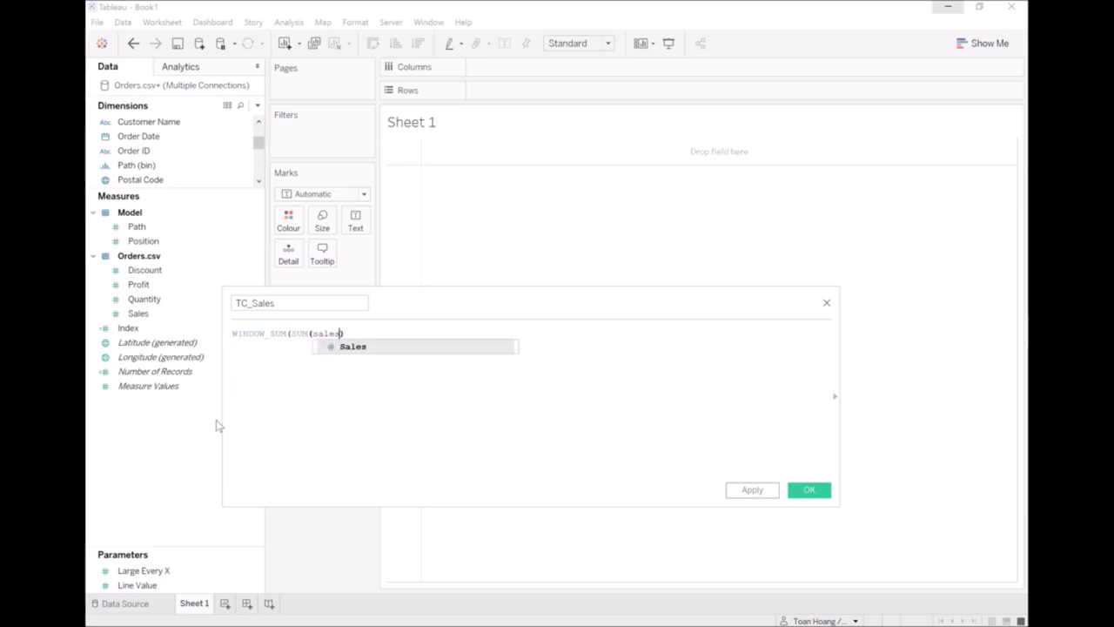
{"action": "key", "text": "Return"}
{"action": "type", "text": ")) / ("}
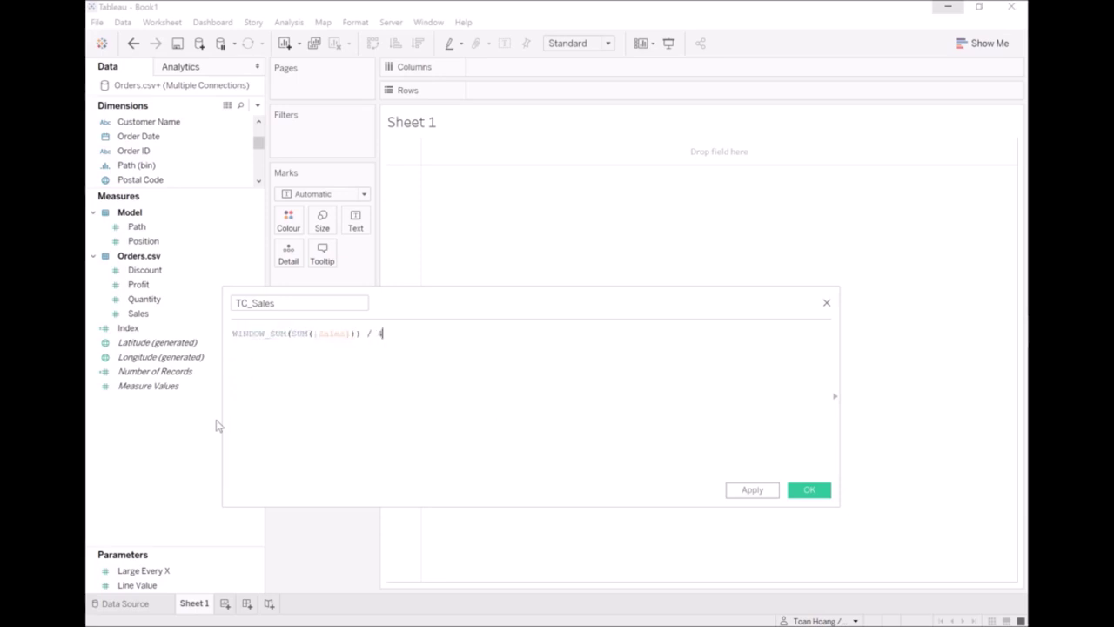
{"action": "key", "text": "ctrl+a"}
{"action": "left_click", "coordinate": [809, 490]}
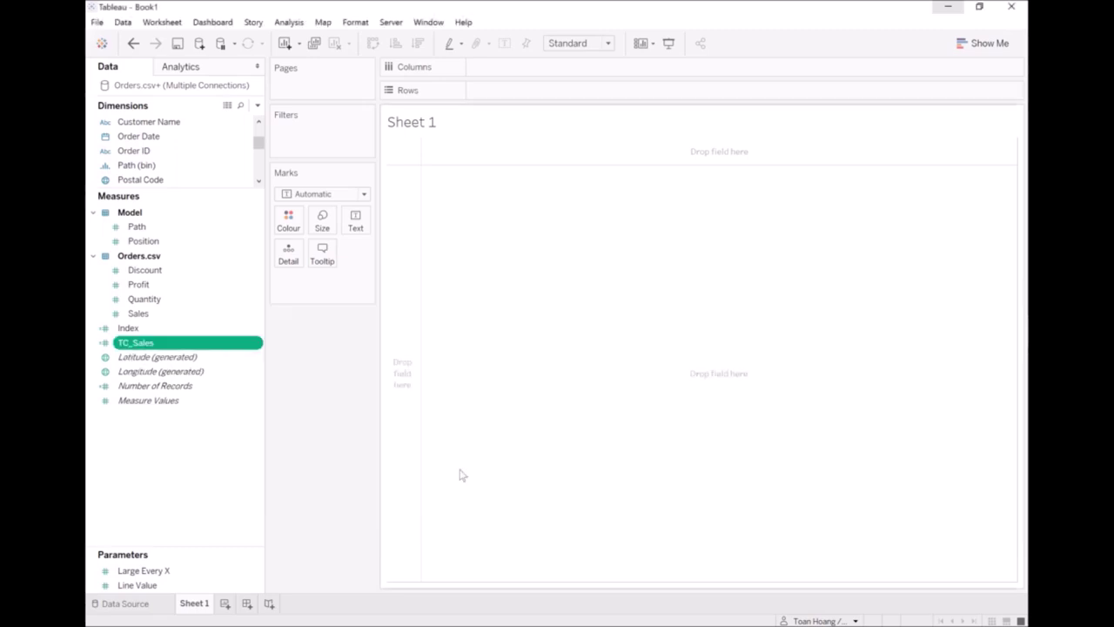
Create a calculated field named TC_Total Sales that divides WINDOW_SUM(SUM([Sales])) by a constant
{"action": "right_click", "coordinate": [185, 425]}
{"action": "left_click", "coordinate": [194, 431]}
{"action": "type", "text": "TC_Total Sales"}
{"action": "key", "text": "Tab"}
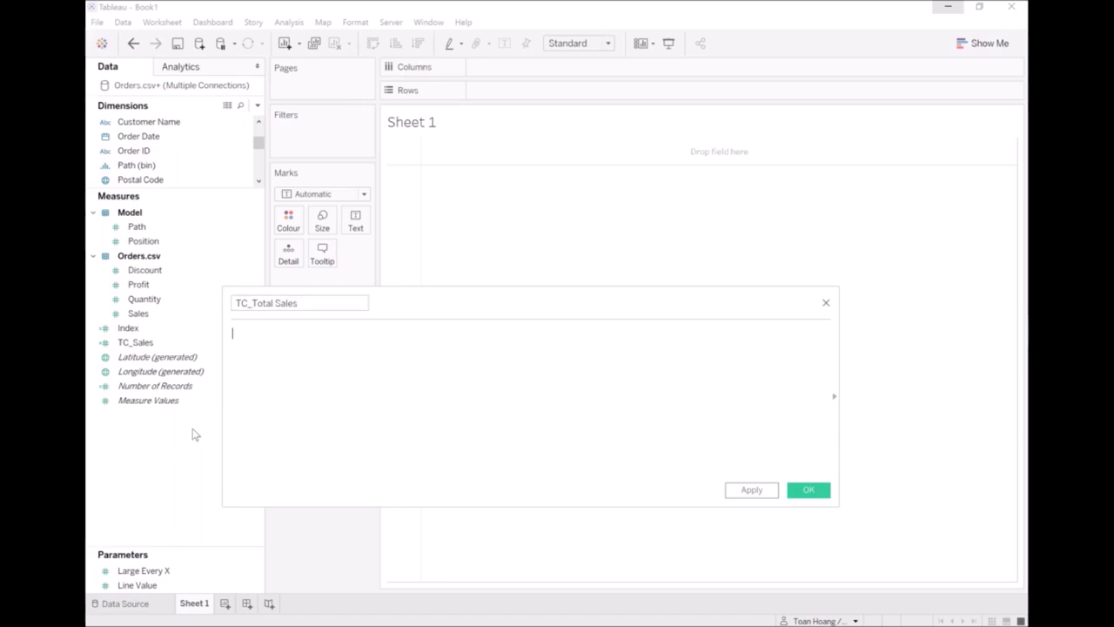
{"action": "type", "text": "window_sum"}
{"action": "key", "text": "Return"}
{"action": "type", "text": "sum"}
{"action": "key", "text": "Return"}
{"action": "type", "text": "sales"}
{"action": "key", "text": "Return"}
{"action": "key", "text": "End"}
{"action": "type", "text": "/ {"}
{"action": "left_click", "coordinate": [813, 493]}
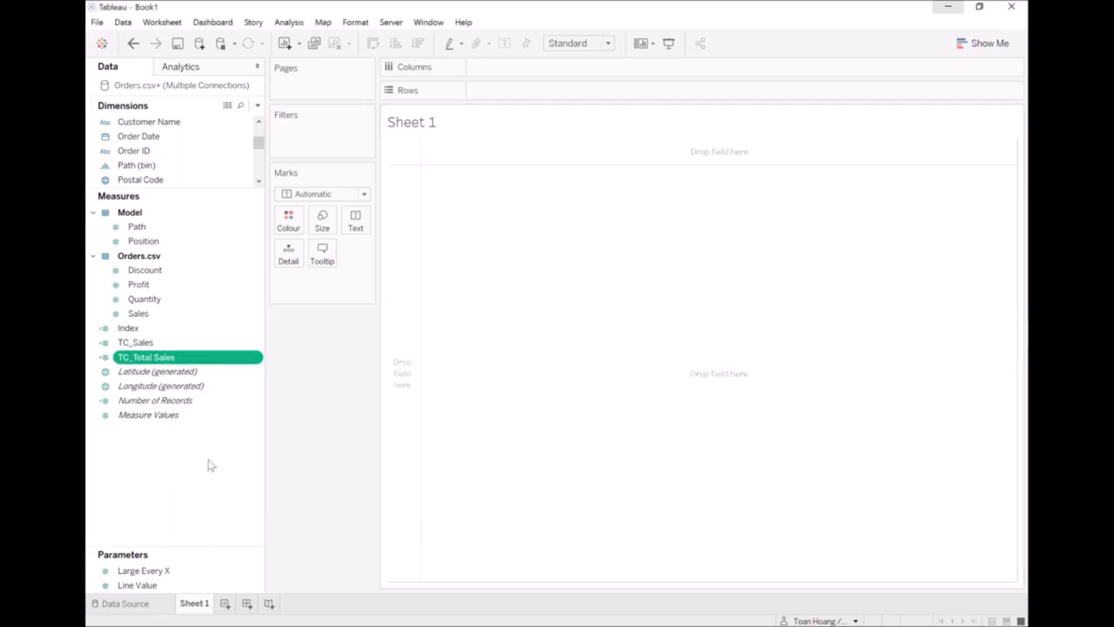
Create a calculated field named TC_Position with the formula WINDOW_MAX(MAX([Position]))
{"action": "right_click", "coordinate": [161, 446]}
{"action": "left_click", "coordinate": [181, 448]}
{"action": "type", "text": "TC_Position"}
{"action": "key", "text": "Tab"}
{"action": "type", "text": "windo"}
{"action": "key", "text": "BackSpace"}
{"action": "key", "text": "BackSpace"}
{"action": "key", "text": "BackSpace"}
{"action": "key", "text": "BackSpace"}
{"action": "key", "text": "BackSpace"}
{"action": "type", "text": "window"}
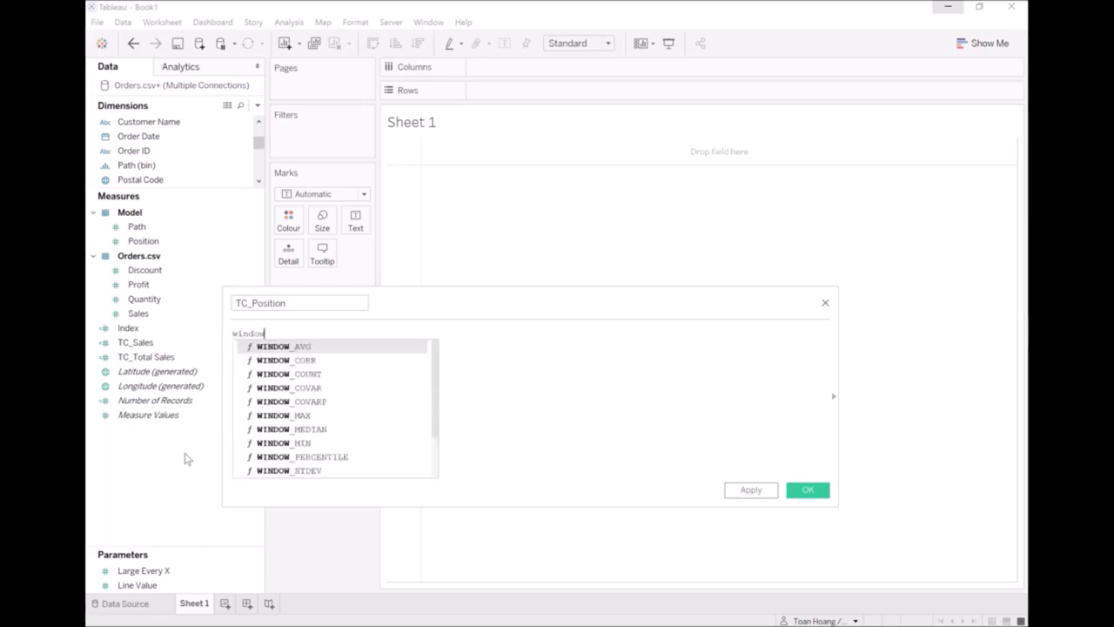
{"action": "type", "text": "_m"}
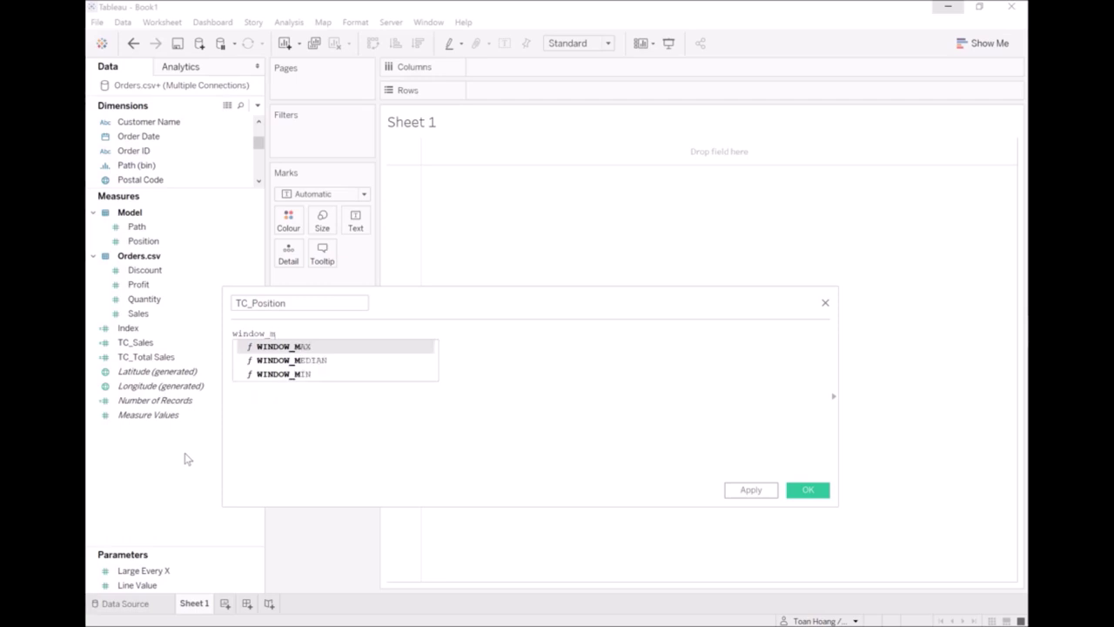
{"action": "key", "text": "Return"}
{"action": "type", "text": "max"}
{"action": "key", "text": "Return"}
{"action": "type", "text": "po"}
{"action": "key", "text": "Return"}
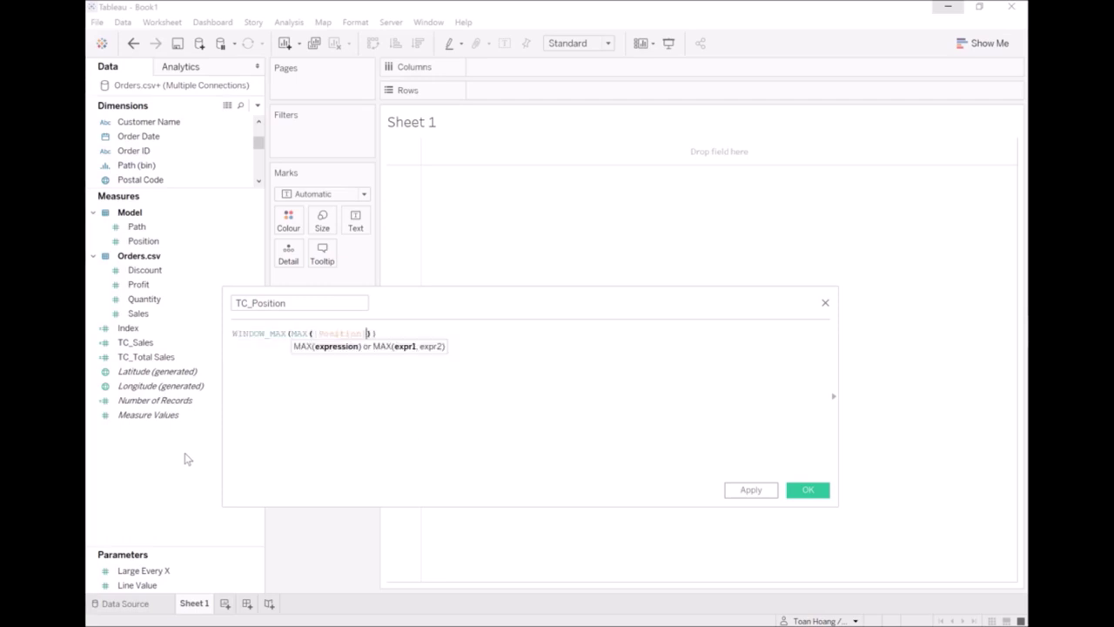
{"action": "left_click", "coordinate": [807, 490]}
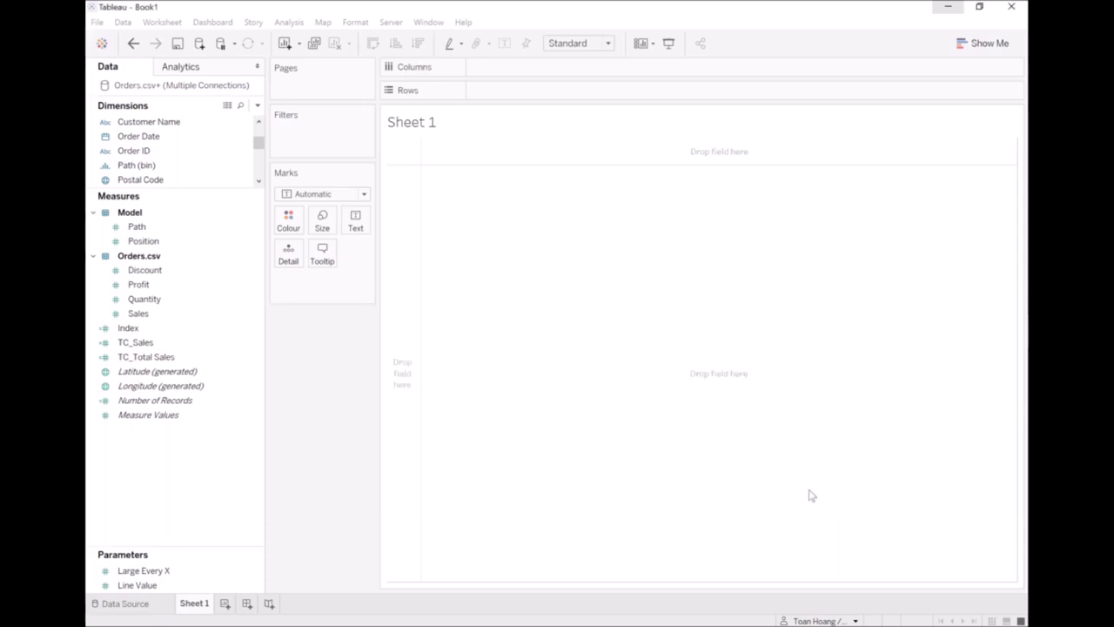
Create a calculated field named TC_Percentage with the formula [TC_Sales] / [TC_Total Sales]
{"action": "right_click", "coordinate": [186, 465]}
{"action": "left_click", "coordinate": [214, 468]}
{"action": "type", "text": "TC_Pa"}
{"action": "type", "text": "rcentage"}
{"action": "key", "text": "Tab"}
{"action": "type", "text": "tc"}
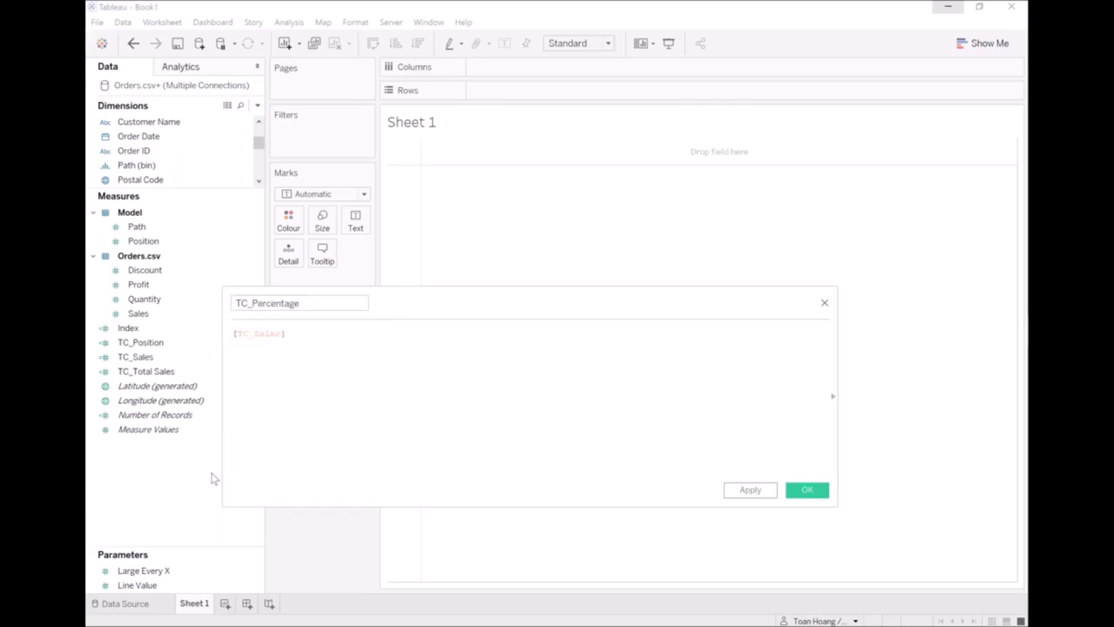
{"action": "type", "text": "/ tc"}
{"action": "key", "text": "Down"}
{"action": "key", "text": "Down"}
{"action": "key", "text": "Return"}
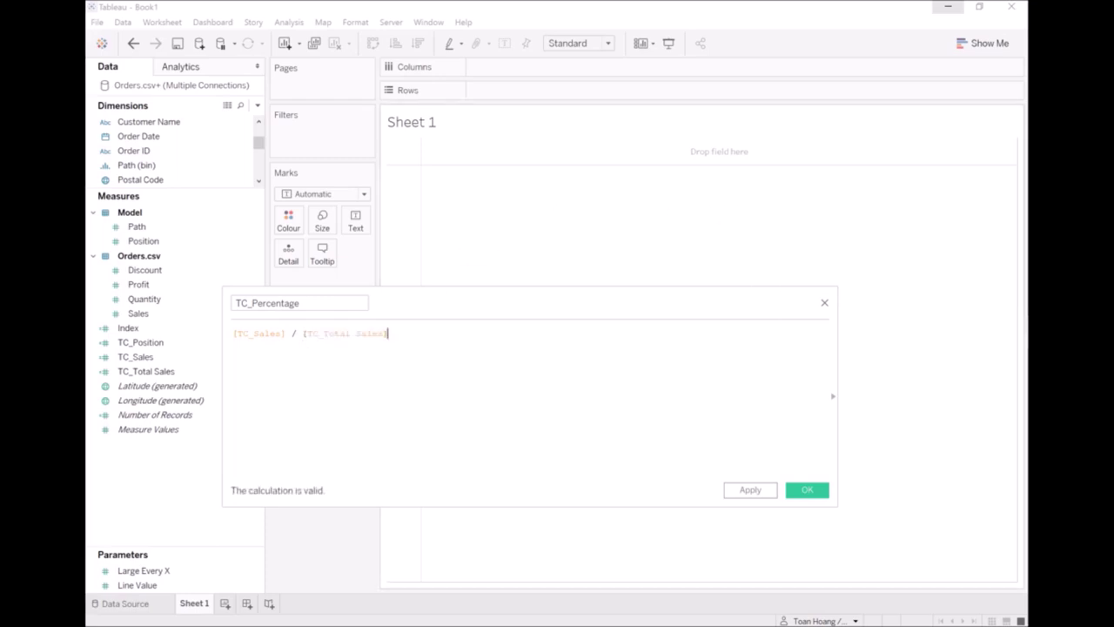
{"action": "left_click", "coordinate": [806, 490]}
Start a calculated field named TC_Step Size and enter (WINDOW_MAX(MAX([Path]))) as the first part of its formula
{"action": "right_click", "coordinate": [180, 476]}
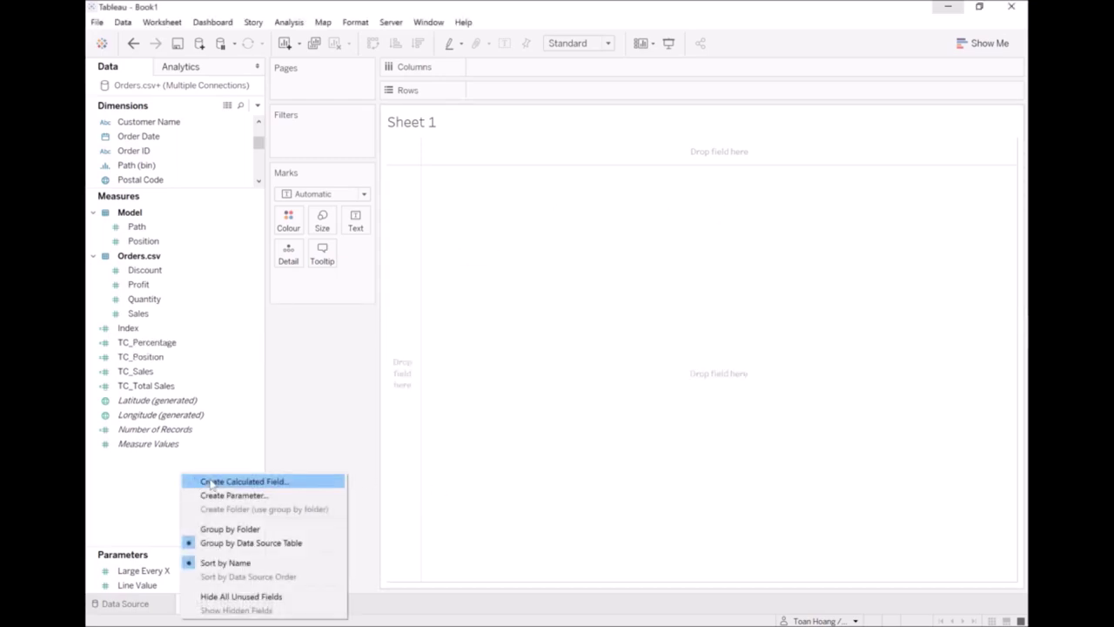
{"action": "left_click", "coordinate": [216, 485]}
{"action": "type", "text": "TC_Step Size"}
{"action": "key", "text": "Tab"}
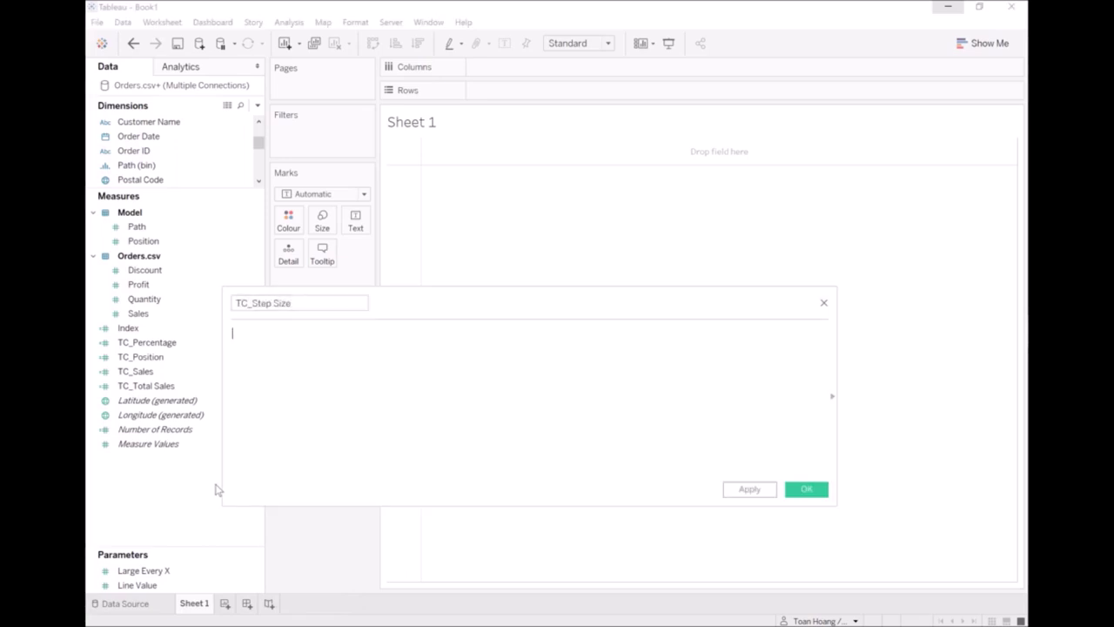
{"action": "type", "text": "(window"}
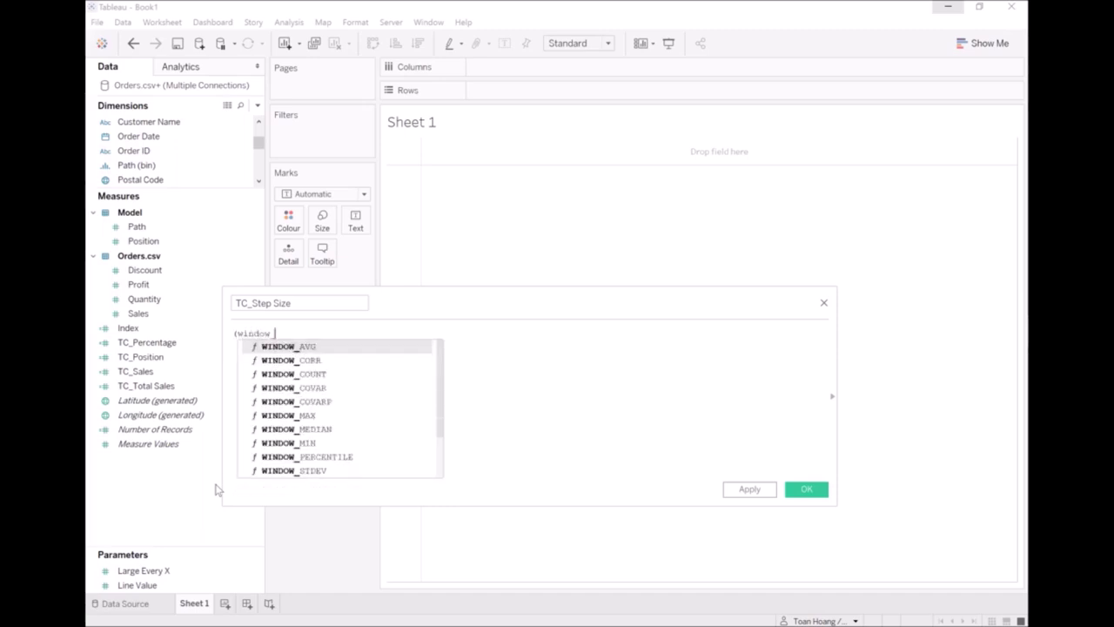
{"action": "type", "text": "_ma"}
{"action": "key", "text": "Return"}
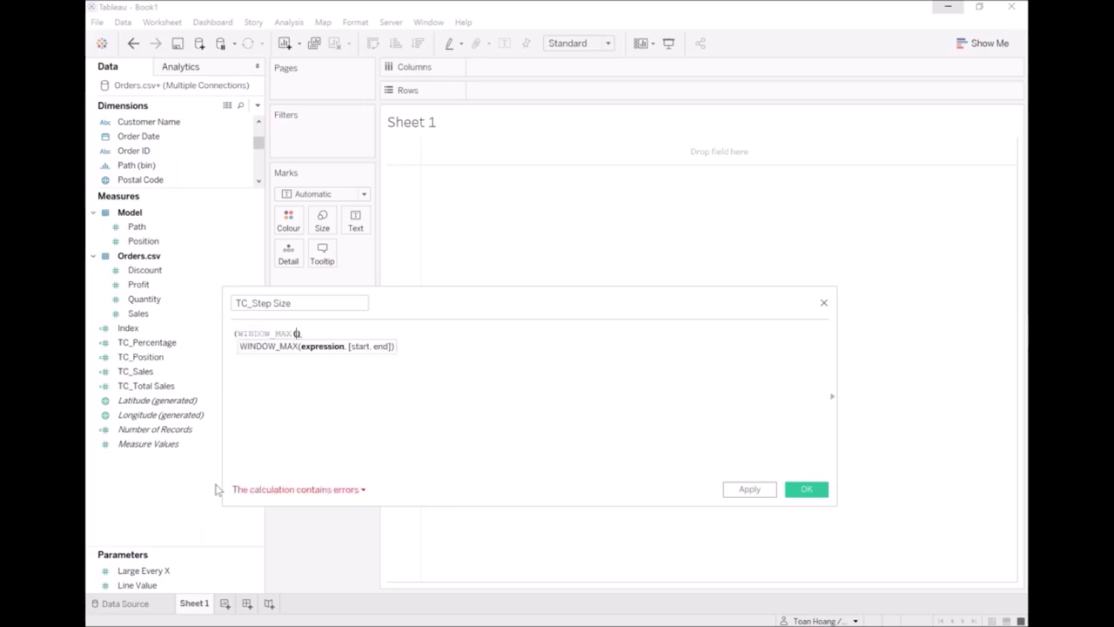
{"action": "type", "text": "max"}
{"action": "key", "text": "Return"}
{"action": "type", "text": "pa"}
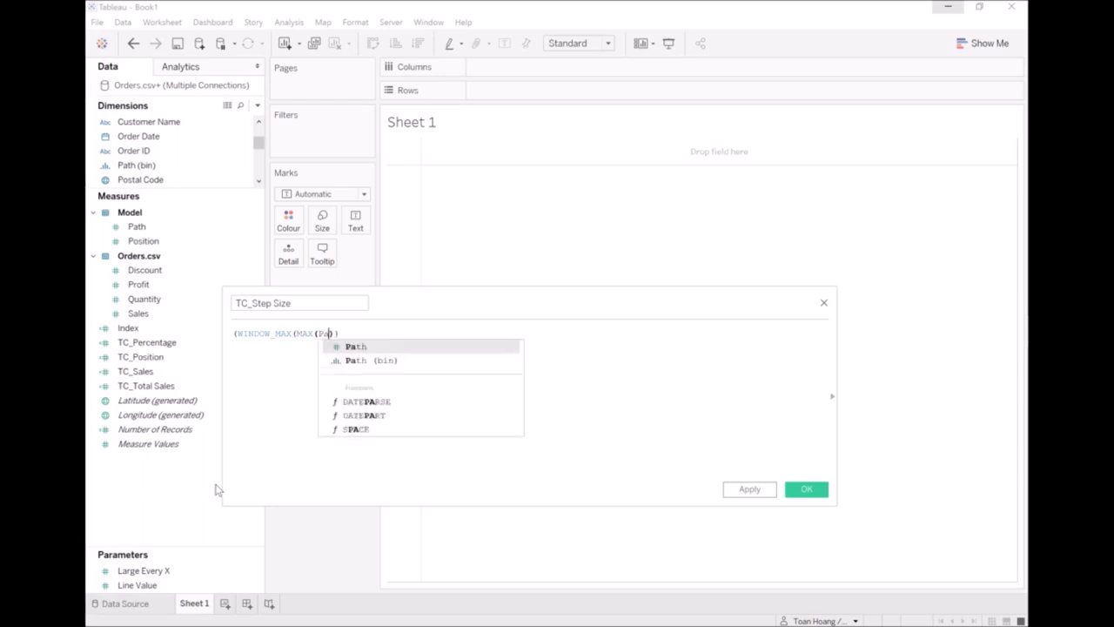
{"action": "key", "text": "Return"}
{"action": "type", "text": "))"}
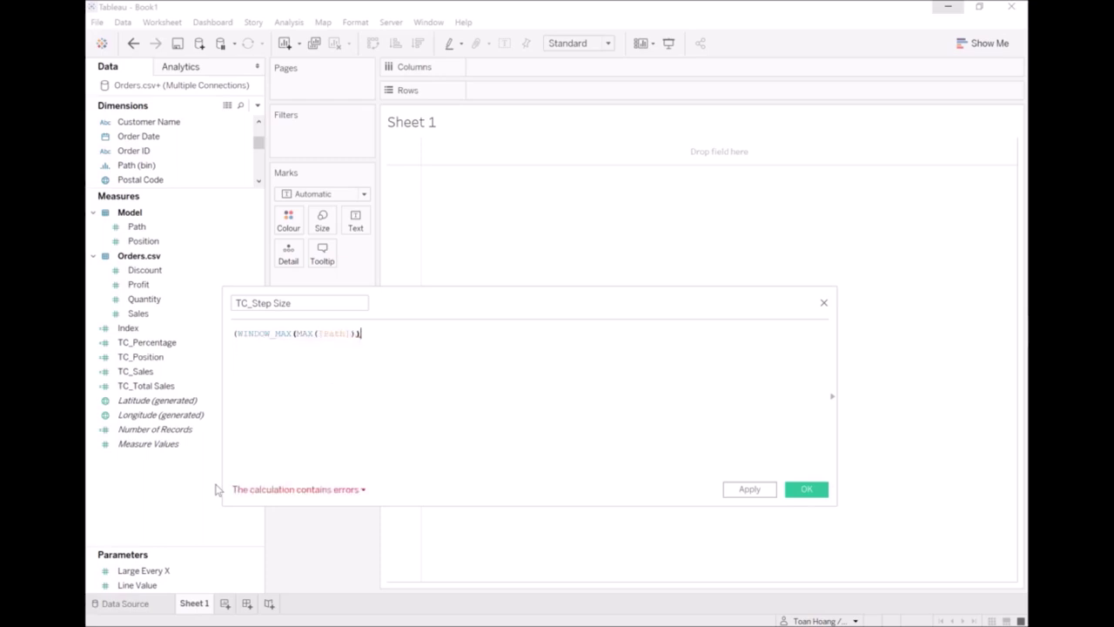
{"action": "type", "text": ")"}
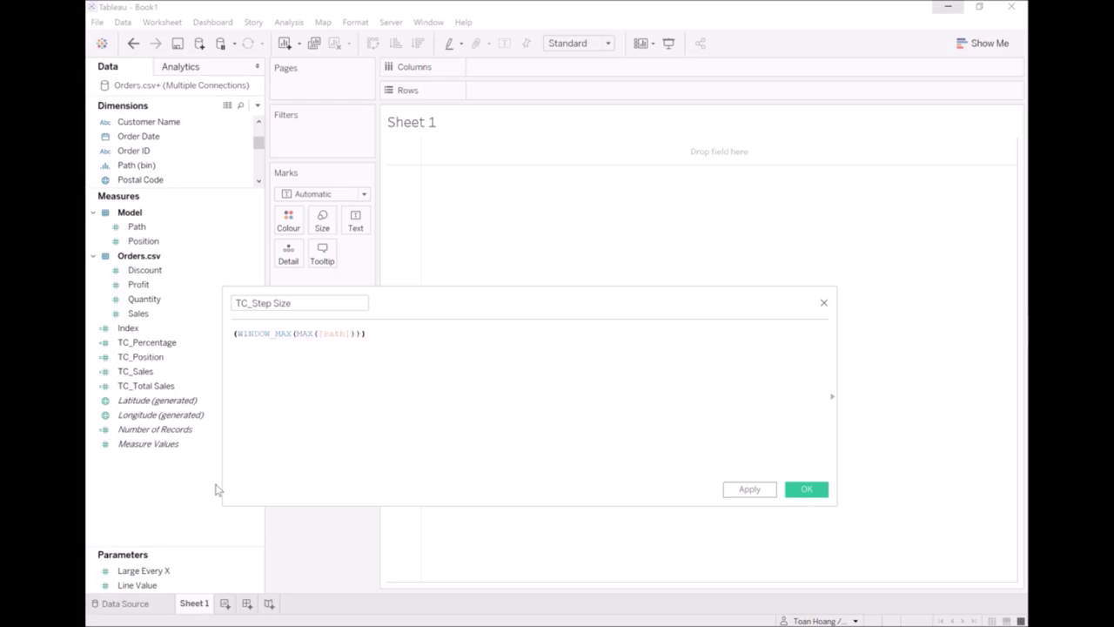
Divide the TC_Step Size expression by WINDOW_MAX([Index]) and save the calculated field
{"action": "type", "text": " / window"}
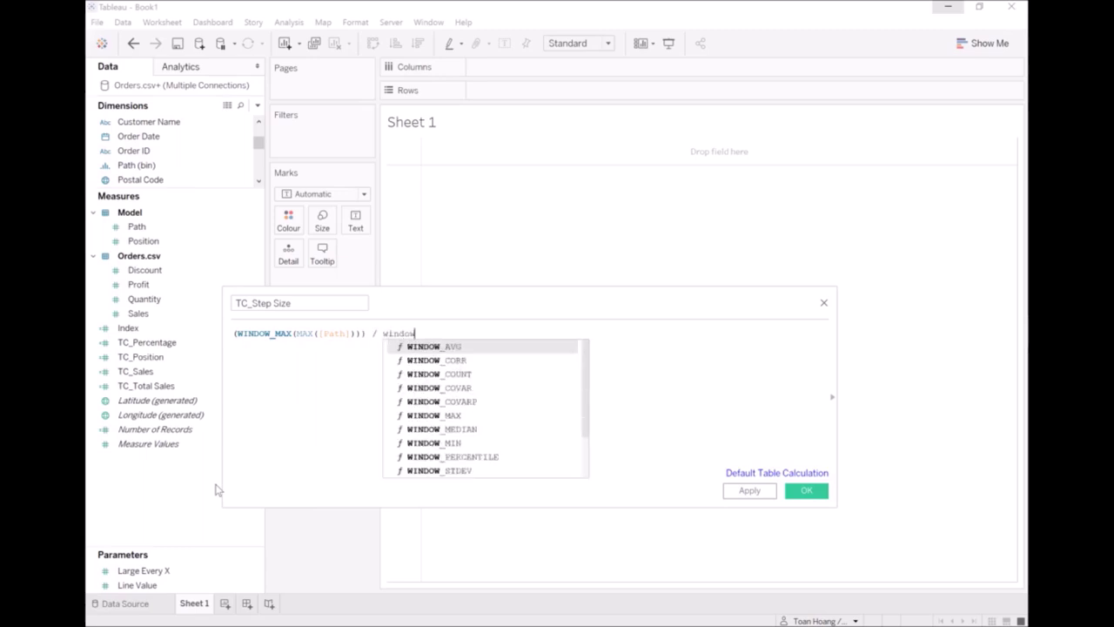
{"action": "type", "text": "_m"}
{"action": "key", "text": "Return"}
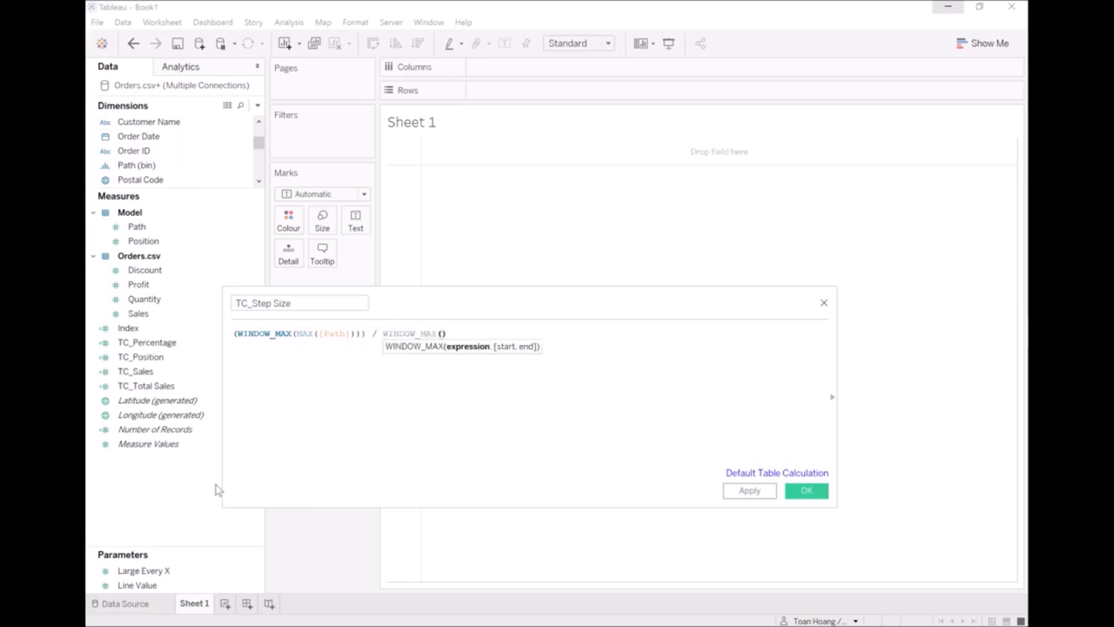
{"action": "type", "text": "Ind"}
{"action": "key", "text": "Return"}
{"action": "type", "text": ")"}
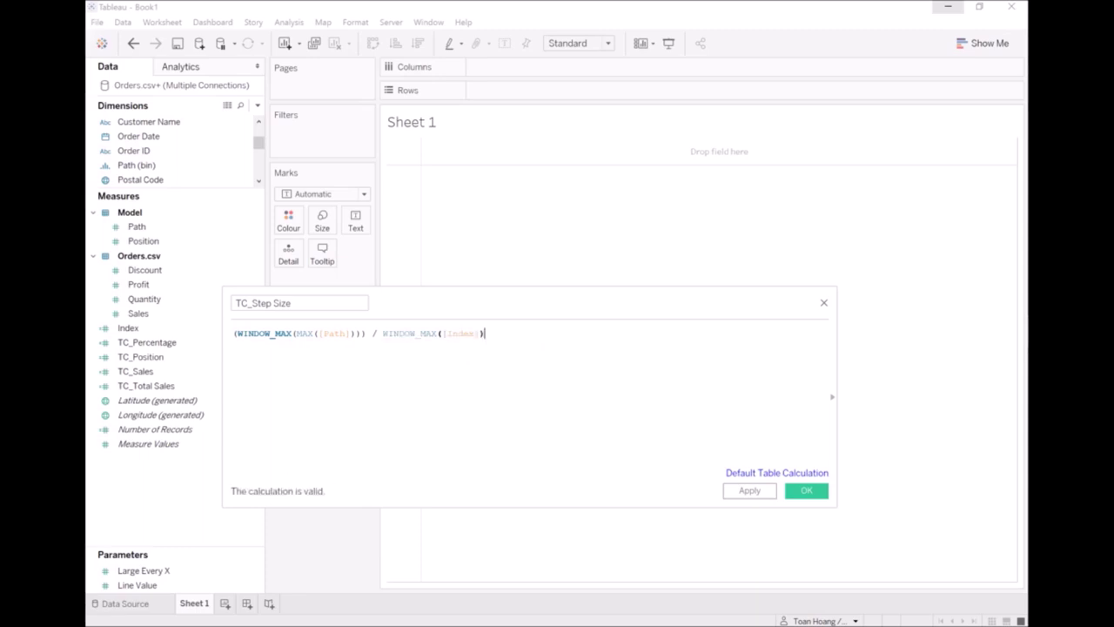
{"action": "left_click", "coordinate": [811, 492]}
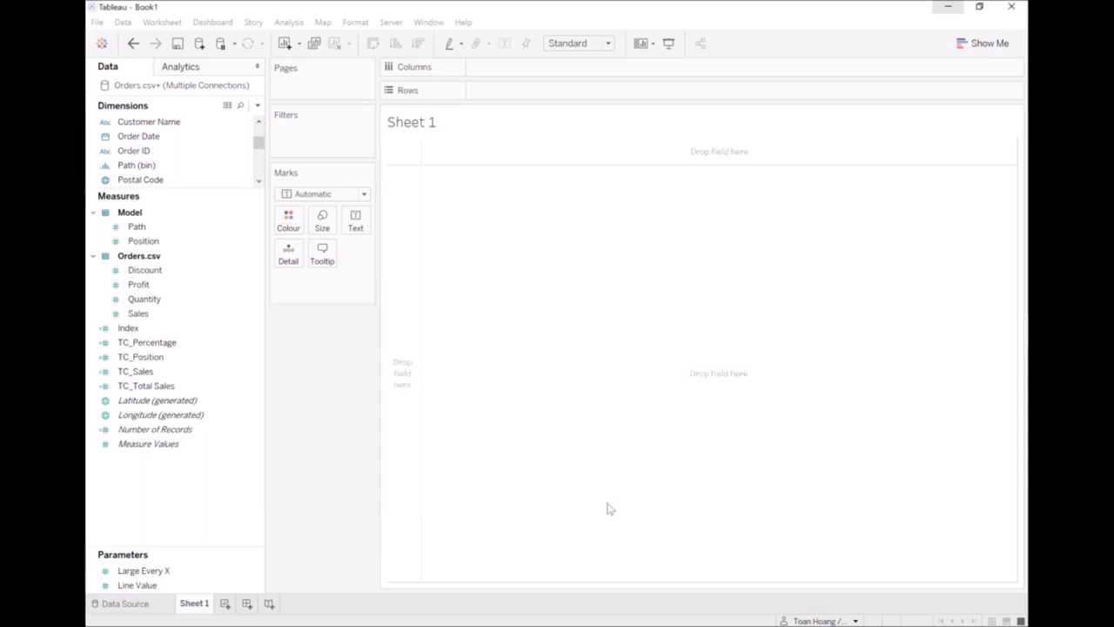
Start a calculated field named TC_Extend with the condition IF [Index]%[Large Every X] = 0 AND [TC_Position] = 1.5 THEN
{"action": "right_click", "coordinate": [169, 497]}
{"action": "left_click", "coordinate": [244, 353]}
{"action": "type", "text": "TC_Extend"}
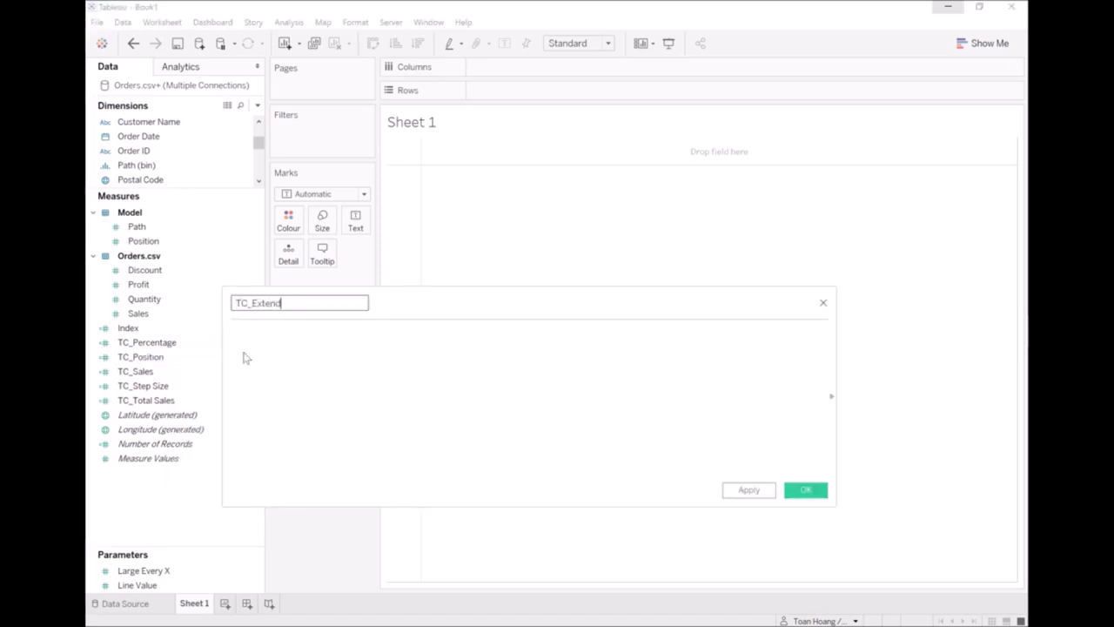
{"action": "key", "text": "Tab"}
{"action": "type", "text": "IF inde"}
{"action": "key", "text": "Return"}
{"action": "type", "text": "%lar"}
{"action": "key", "text": "Return"}
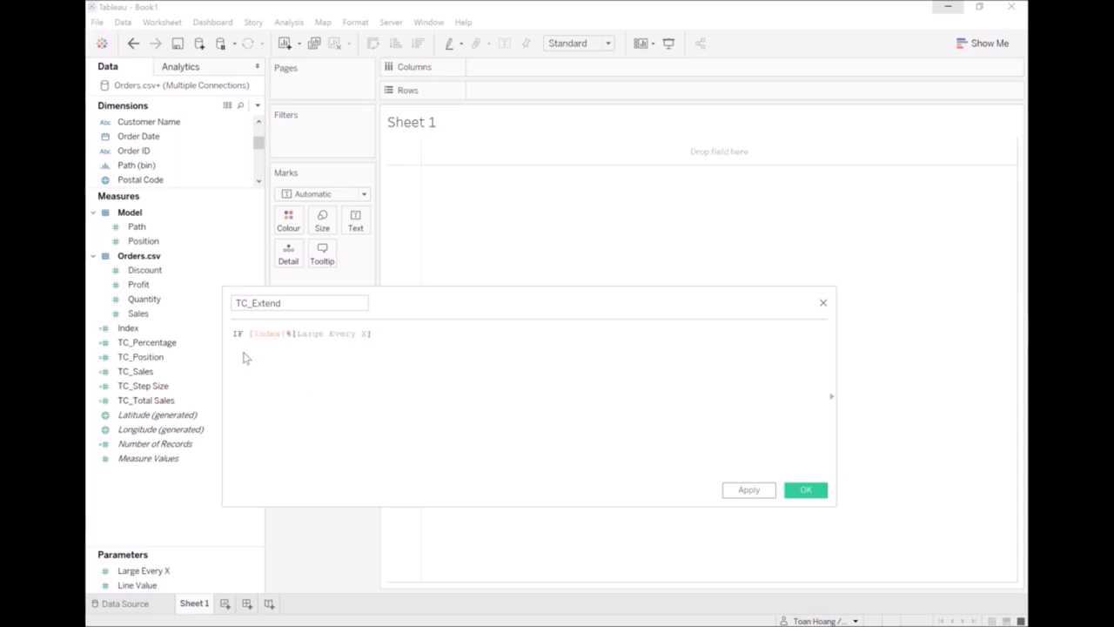
{"action": "type", "text": "= 0 AND tc"}
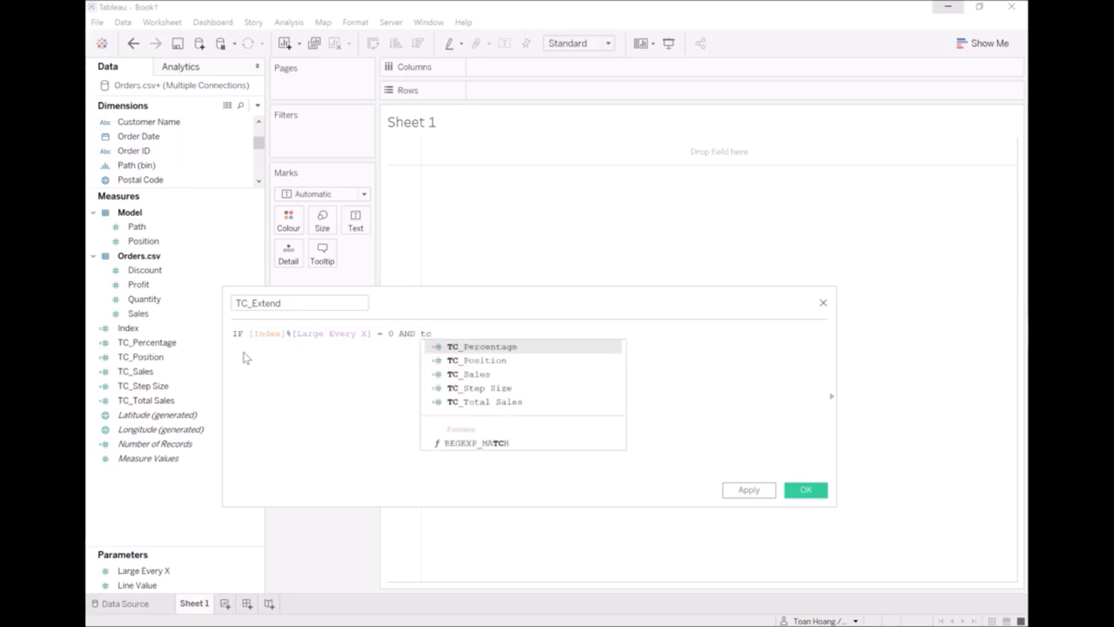
{"action": "key", "text": "Down"}
{"action": "key", "text": "Return"}
{"action": "type", "text": "= 1.5 THEN"}
{"action": "key", "text": "Return"}
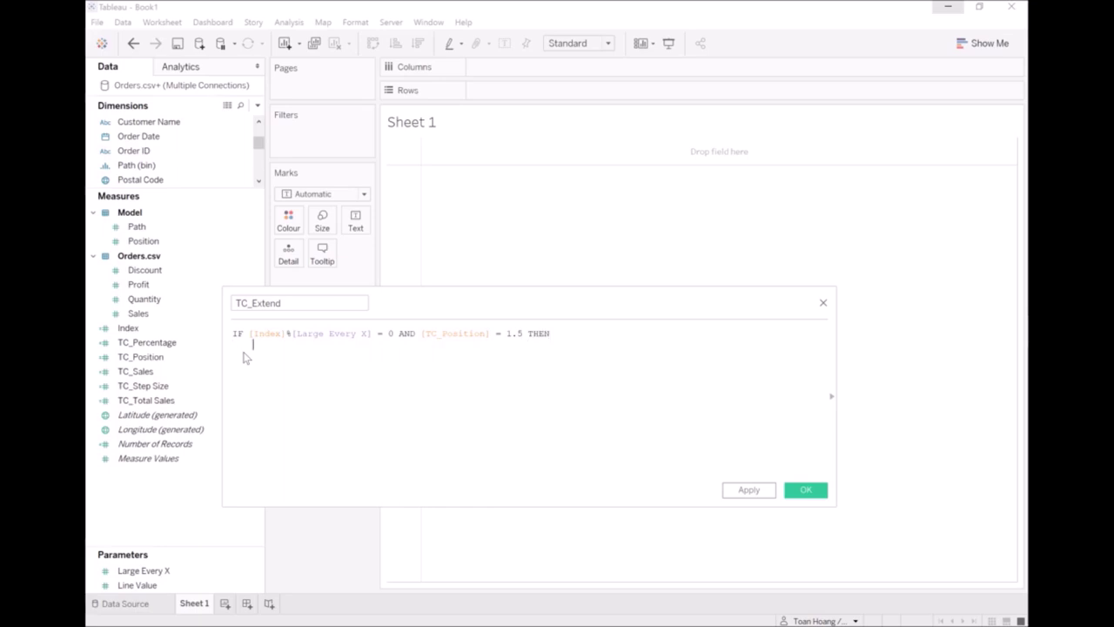
Make TC_Extend return 1.2 when the condition is met, ELSE 1, close it with END and save the field
{"action": "type", "text": "S"}
{"action": "type", "text": "END"}
{"action": "key", "text": "Escape"}
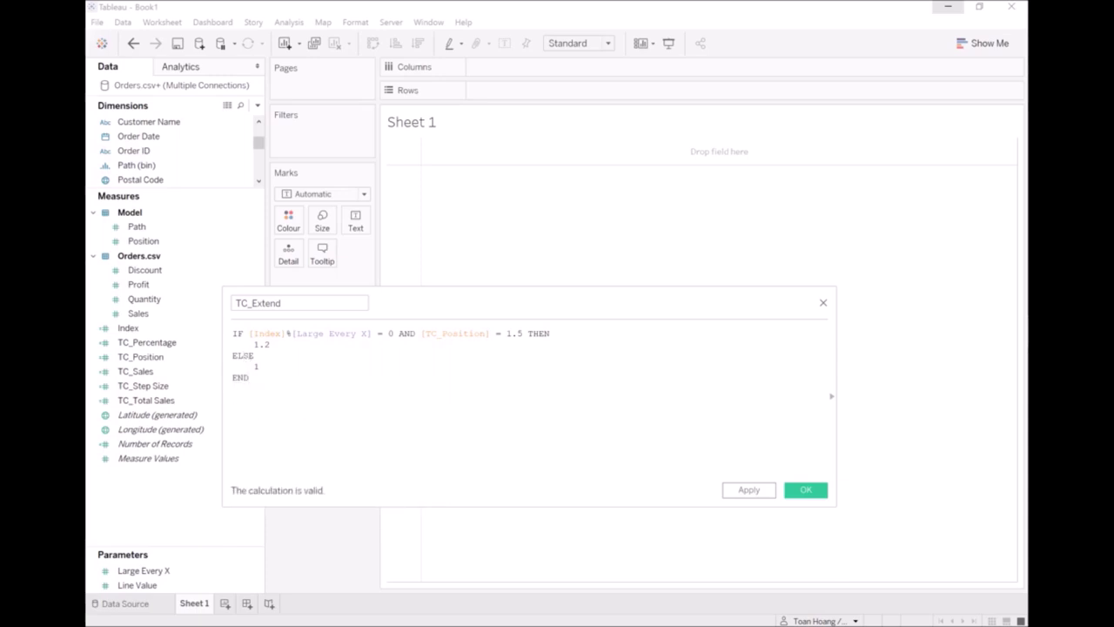
{"action": "left_click", "coordinate": [805, 492]}
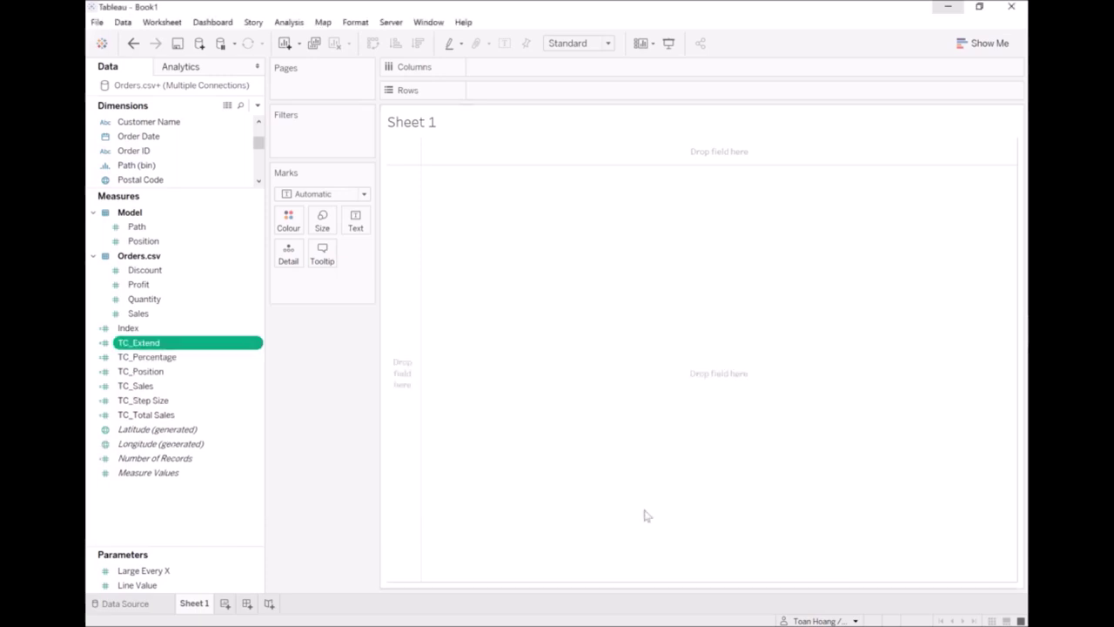
Start a calculated field named TC_Color whose formula begins with IF [Index]/WINDOW_MAX([Index])
{"action": "left_click", "coordinate": [220, 521]}
{"action": "right_click", "coordinate": [166, 510]}
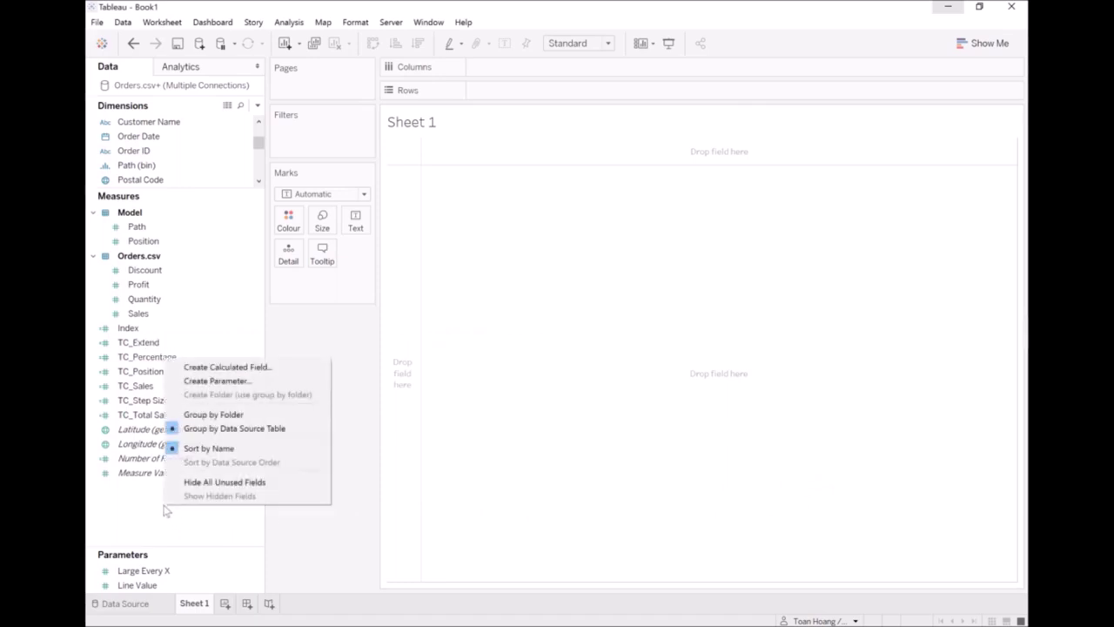
{"action": "left_click", "coordinate": [256, 368]}
{"action": "type", "text": "TC_Color"}
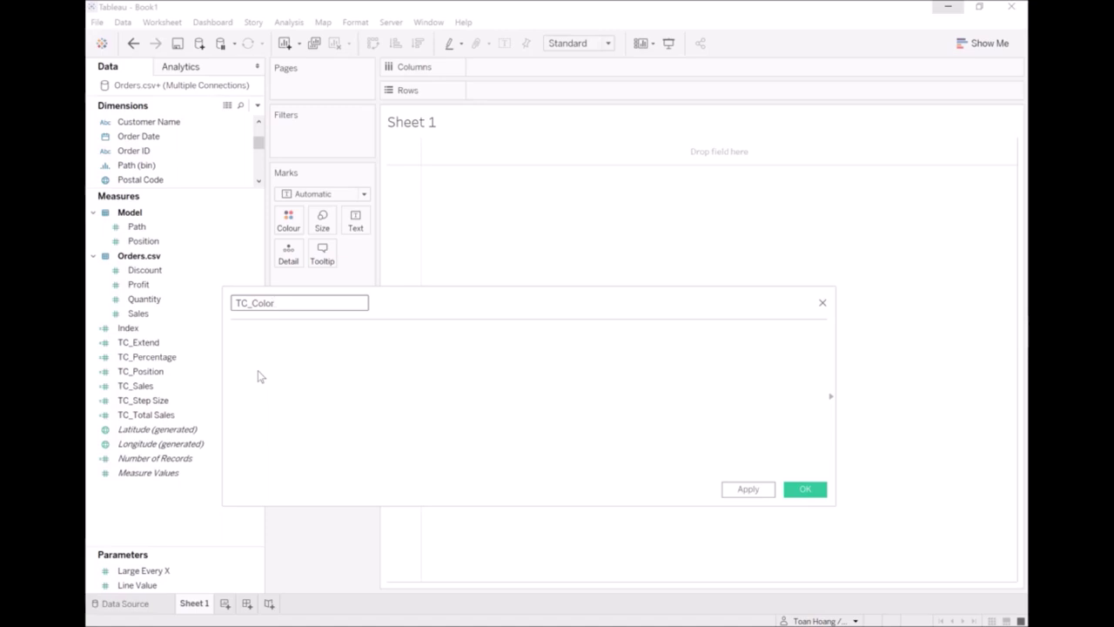
{"action": "left_click", "coordinate": [257, 370]}
{"action": "type", "text": "IF in"}
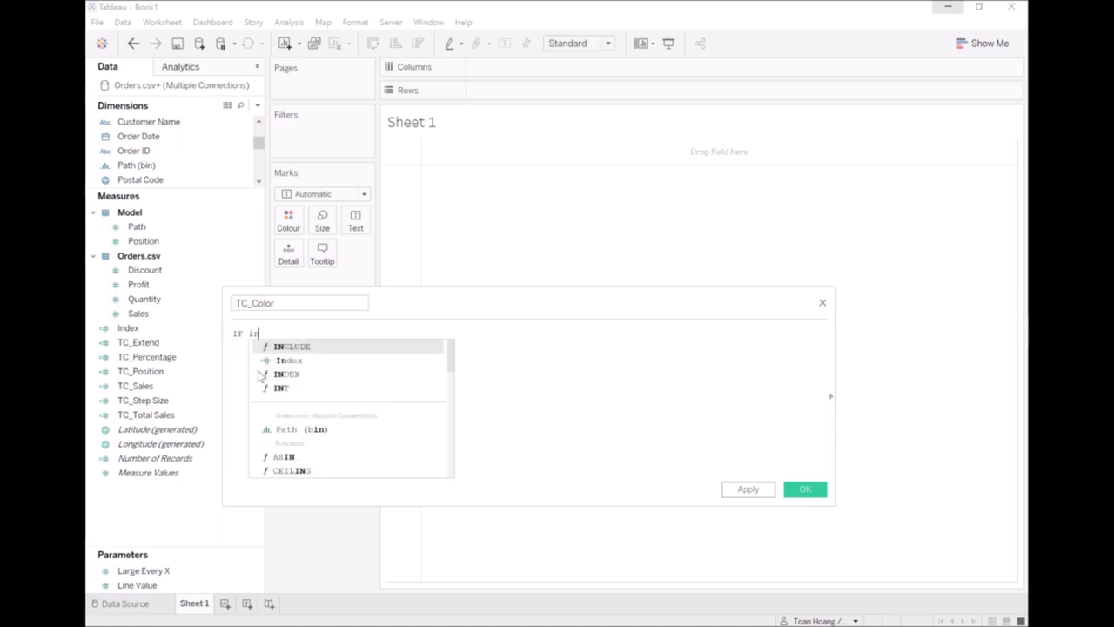
{"action": "key", "text": "Down"}
{"action": "key", "text": "Return"}
{"action": "type", "text": "/Wind"}
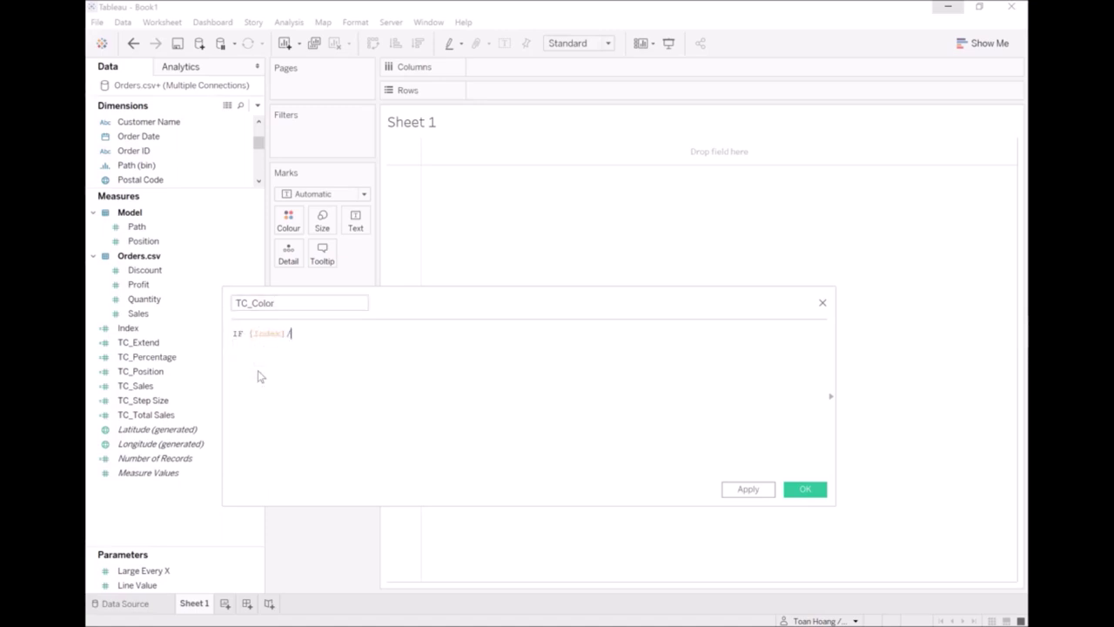
{"action": "key", "text": "Down"}
{"action": "key", "text": "Down"}
{"action": "key", "text": "Down"}
{"action": "key", "text": "Down"}
{"action": "key", "text": "Down"}
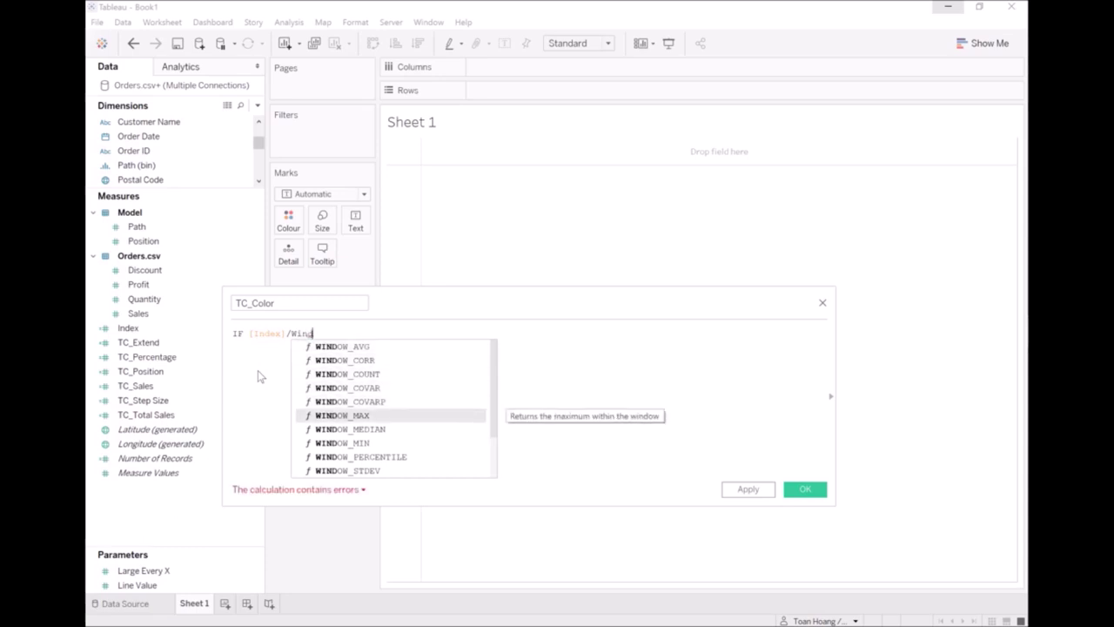
{"action": "key", "text": "Return"}
{"action": "type", "text": "in"}
{"action": "key", "text": "Return"}
Complete the TC_Color condition by comparing the index ratio with <= [TC_Percentage] THEN
{"action": "type", "text": ") <= tc"}
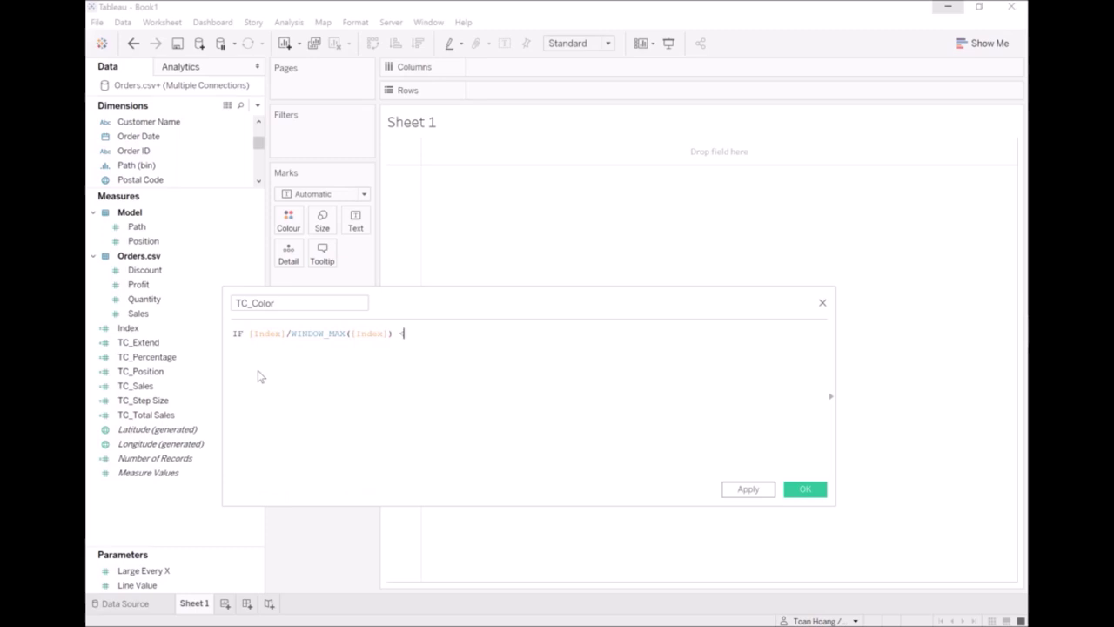
{"action": "key", "text": "Down"}
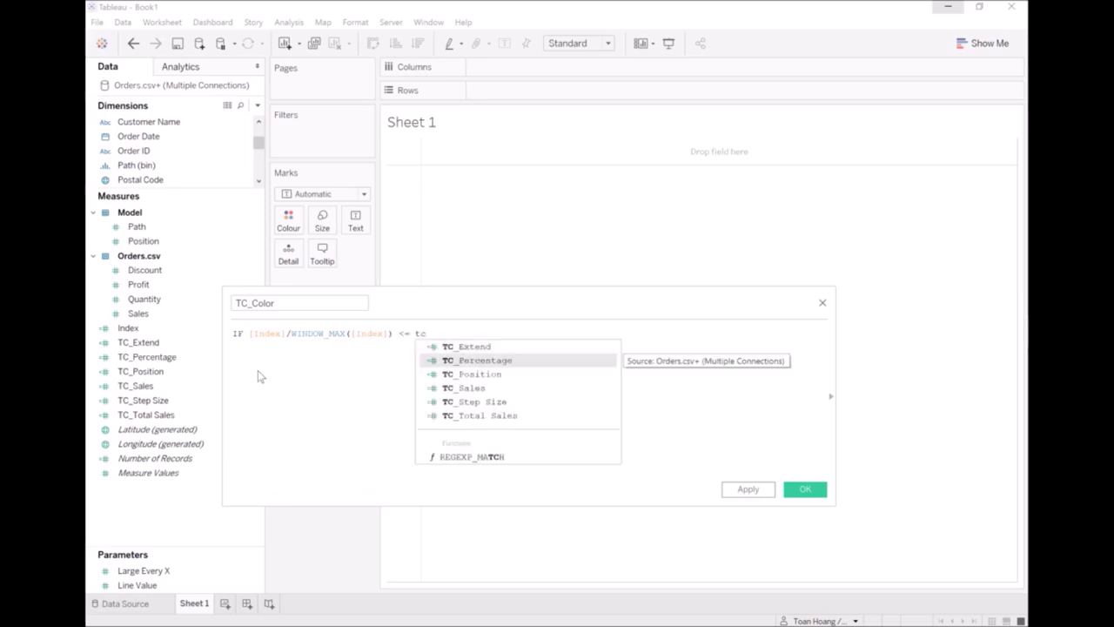
{"action": "key", "text": "Return"}
{"action": "type", "text": "t"}
{"action": "key", "text": "Return"}
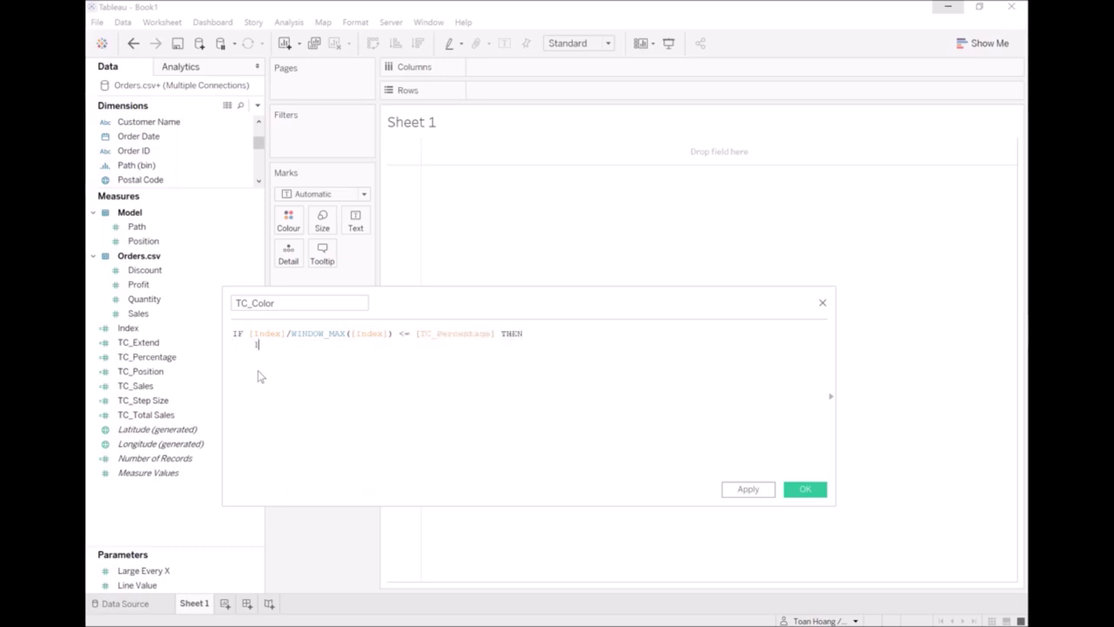
Make TC_Color return 1 when the condition is met, ELSE 0, close it with END and save the field
{"action": "type", "text": "el"}
{"action": "key", "text": "Return"}
{"action": "type", "text": "END"}
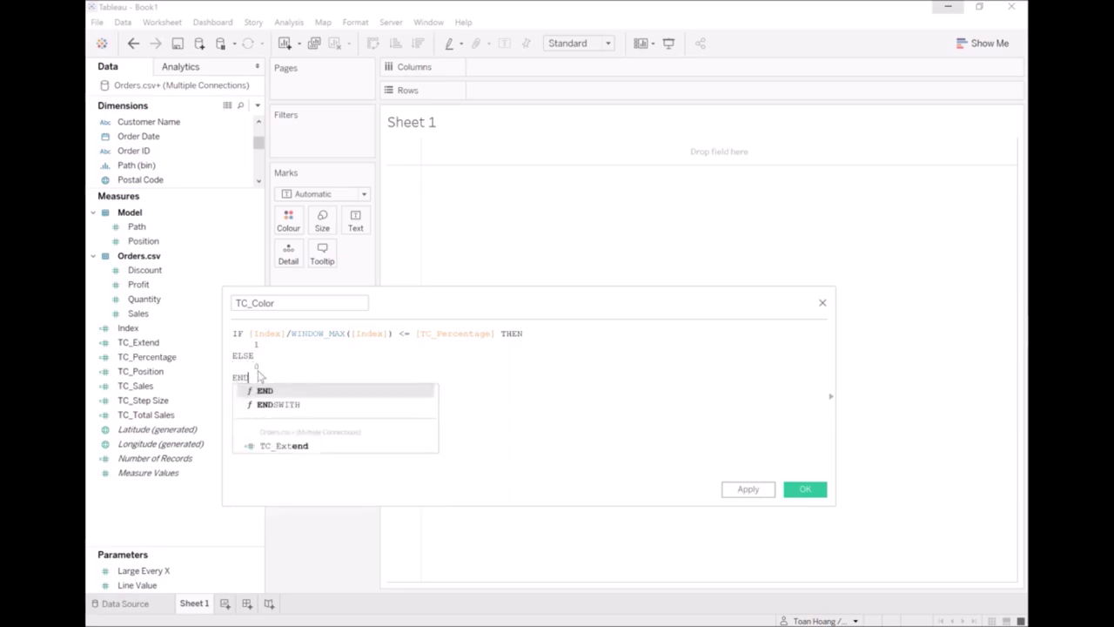
{"action": "key", "text": "Escape"}
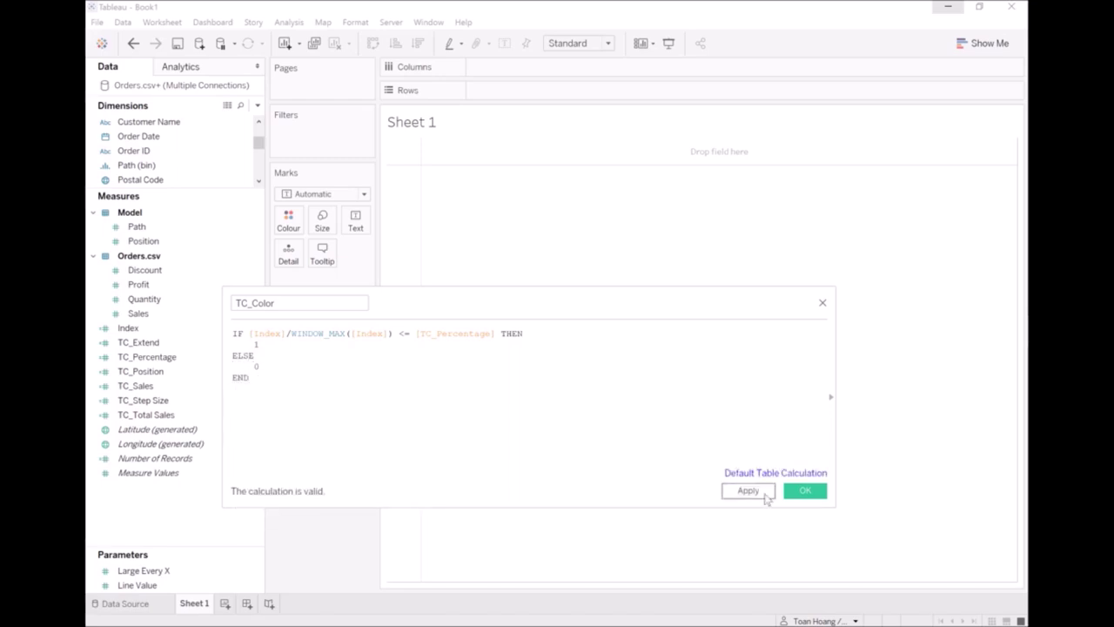
{"action": "left_click", "coordinate": [794, 491]}
{"action": "left_click", "coordinate": [799, 500]}
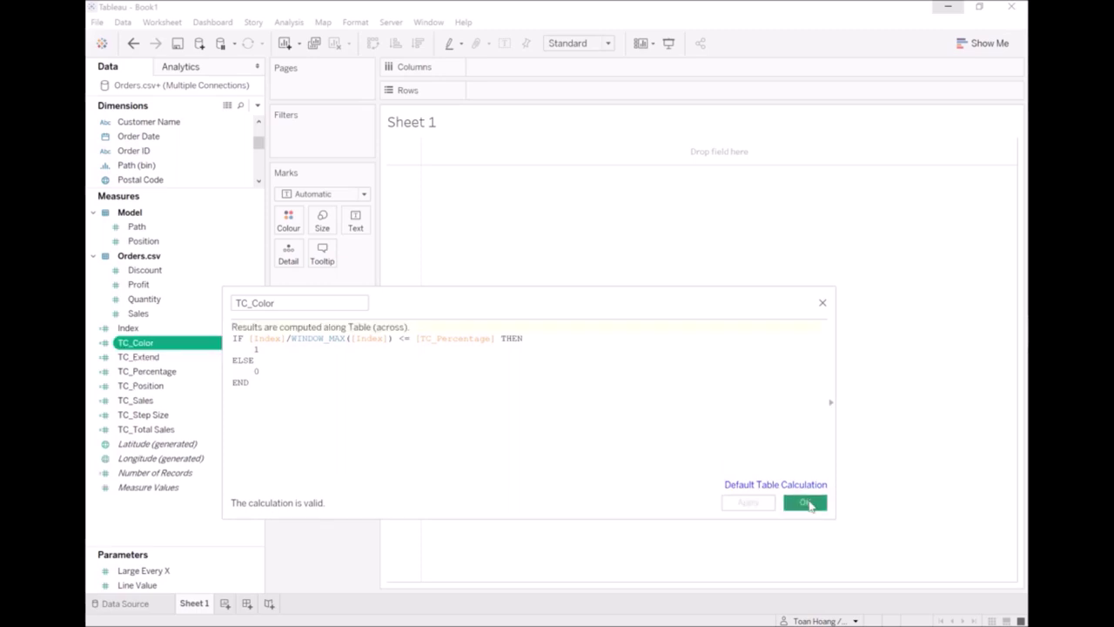
Start a calculated field named X with the formula COS(RADIANS([Index]))
{"action": "right_click", "coordinate": [172, 521]}
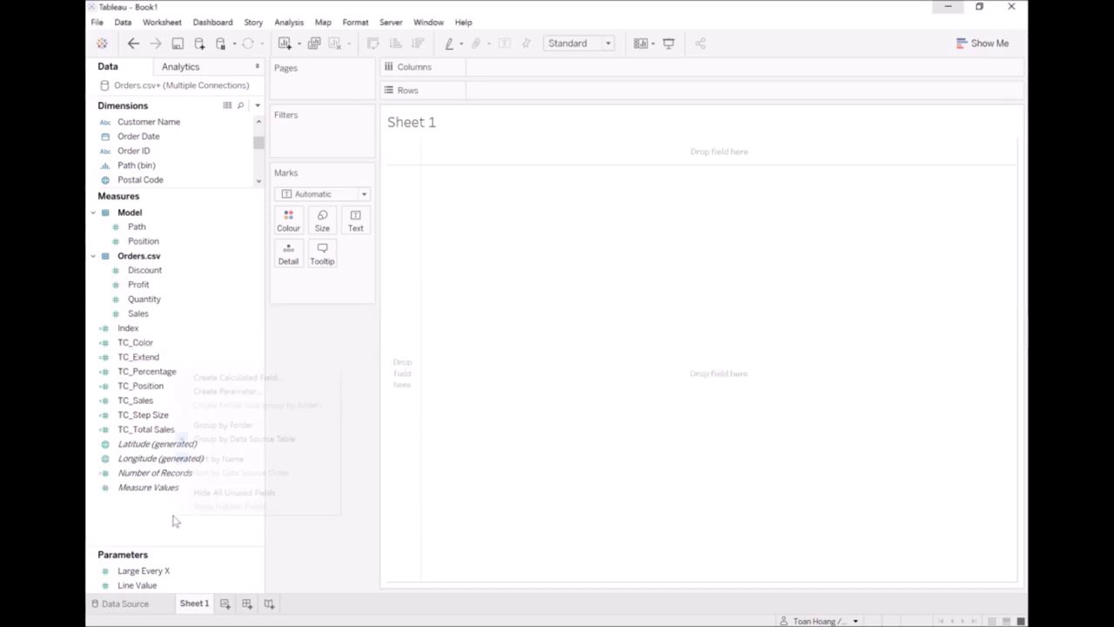
{"action": "left_click", "coordinate": [275, 381]}
{"action": "type", "text": "X"}
{"action": "key", "text": "Tab"}
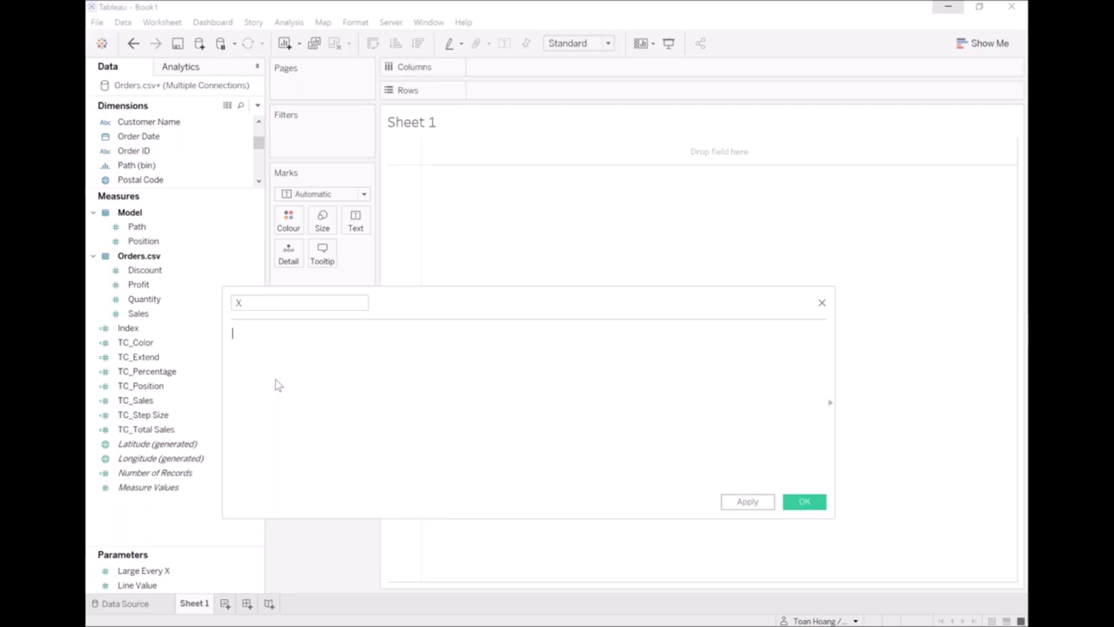
{"action": "type", "text": "cos"}
{"action": "key", "text": "Return"}
{"action": "type", "text": "radi)"}
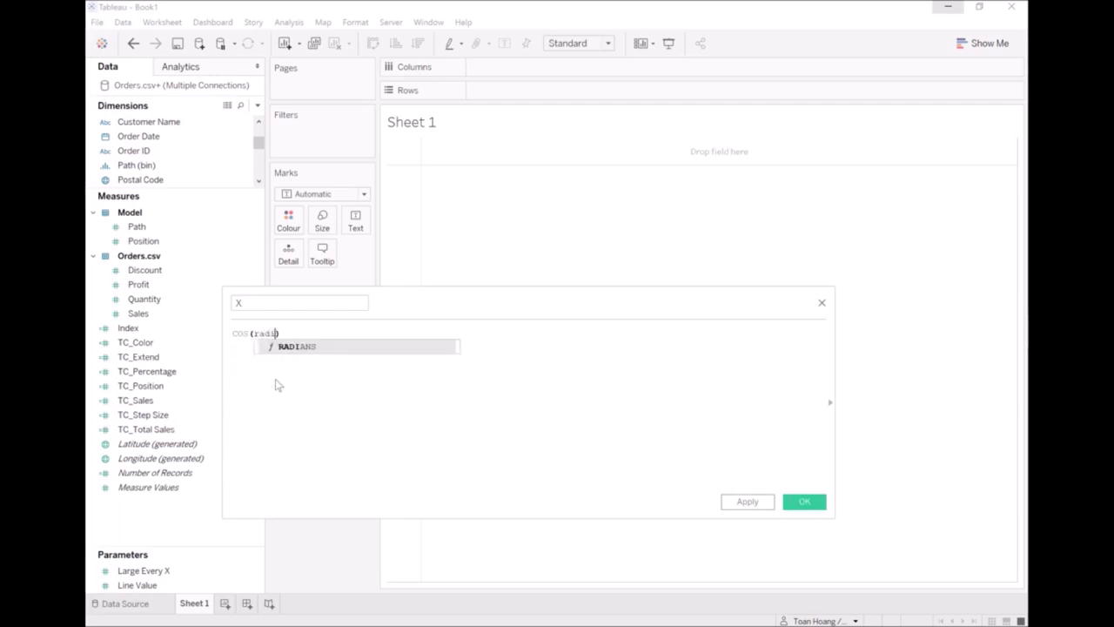
{"action": "key", "text": "Return"}
{"action": "type", "text": "In"}
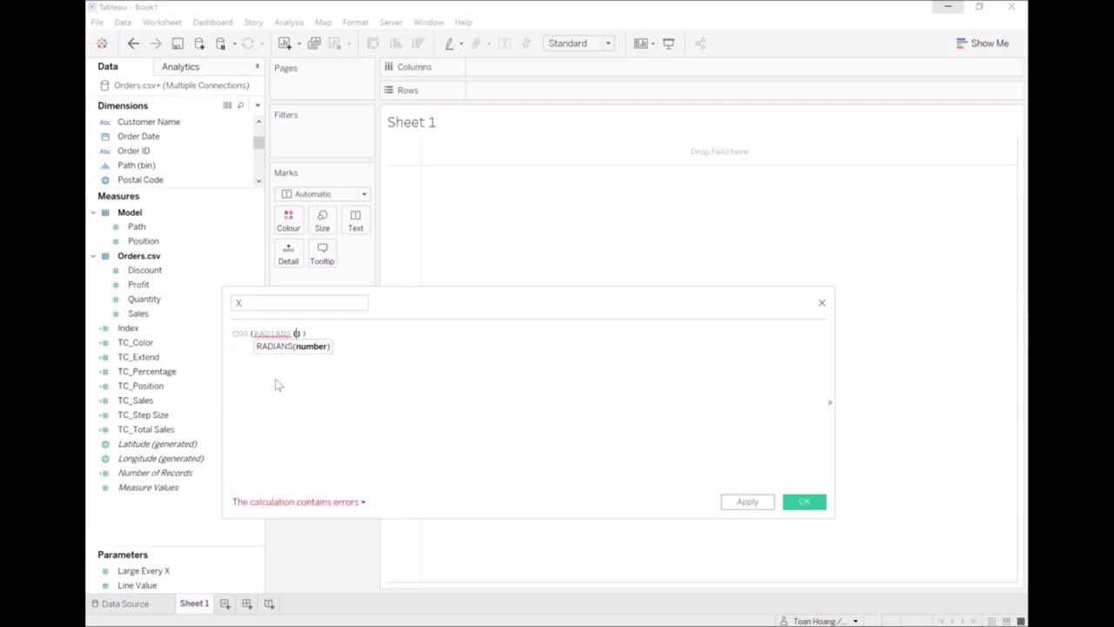
{"action": "key", "text": "Down"}
{"action": "key", "text": "Return"}
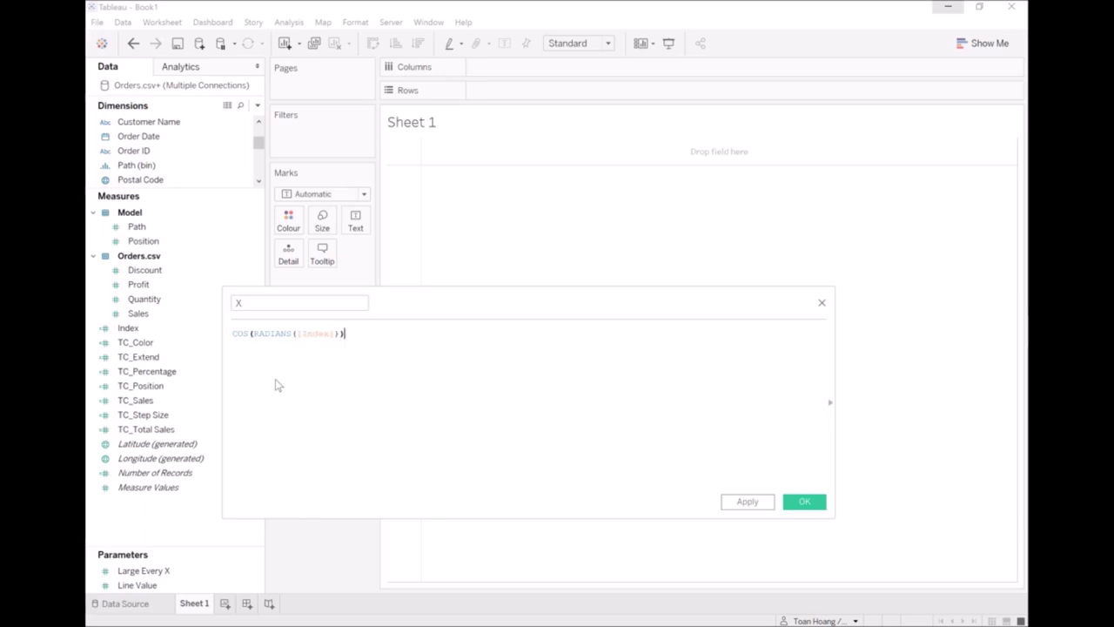
Multiply [Index] by [TC_Step Size] inside the RADIANS function of the X formula
{"action": "key", "text": "Right"}
{"action": "key", "text": "Left"}
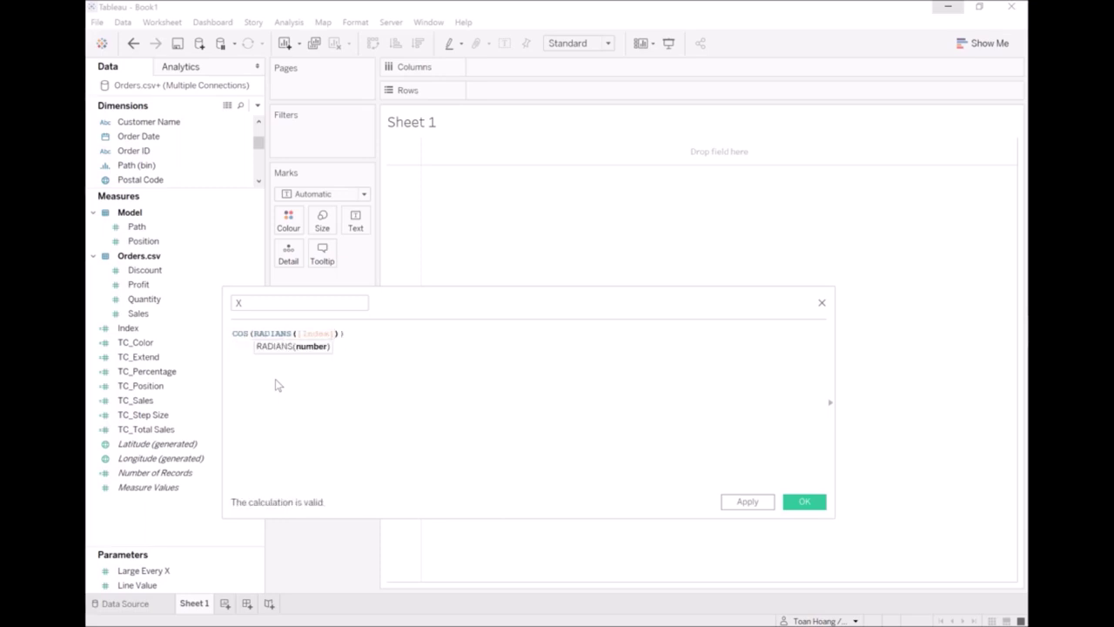
{"action": "type", "text": "*tc"}
{"action": "key", "text": "Down"}
{"action": "key", "text": "Down"}
{"action": "key", "text": "Down"}
{"action": "key", "text": "Down"}
{"action": "key", "text": "Down"}
{"action": "key", "text": "Return"}
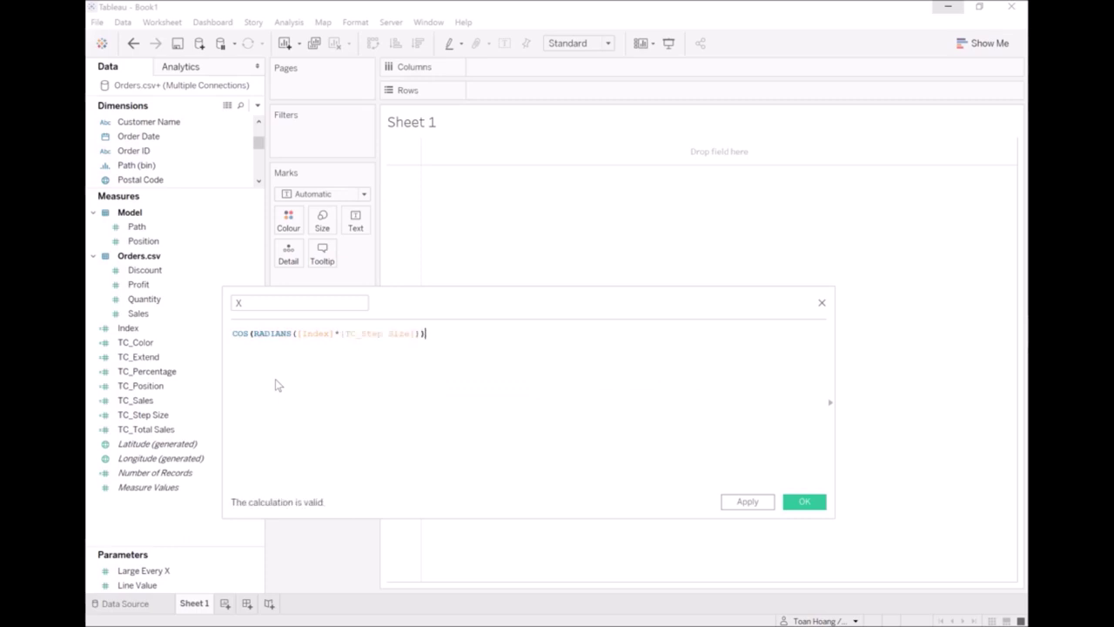
Multiply the X cosine expression by [TC_Position] and [TC_Extend], and save the calculated field
{"action": "type", "text": "*tc"}
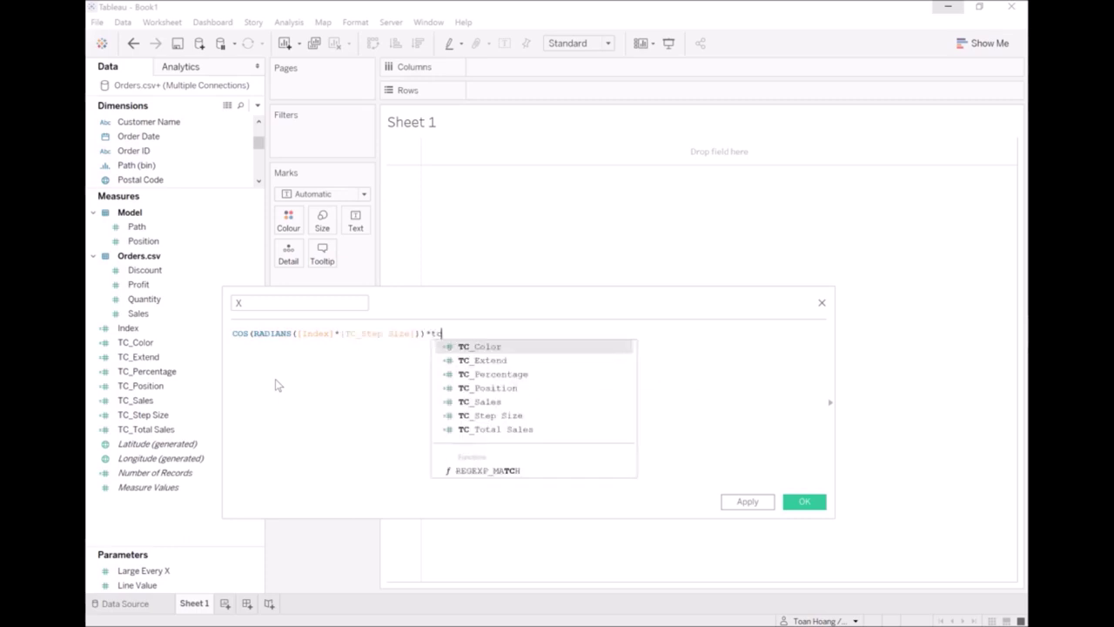
{"action": "key", "text": "Down"}
{"action": "key", "text": "Down"}
{"action": "key", "text": "Down"}
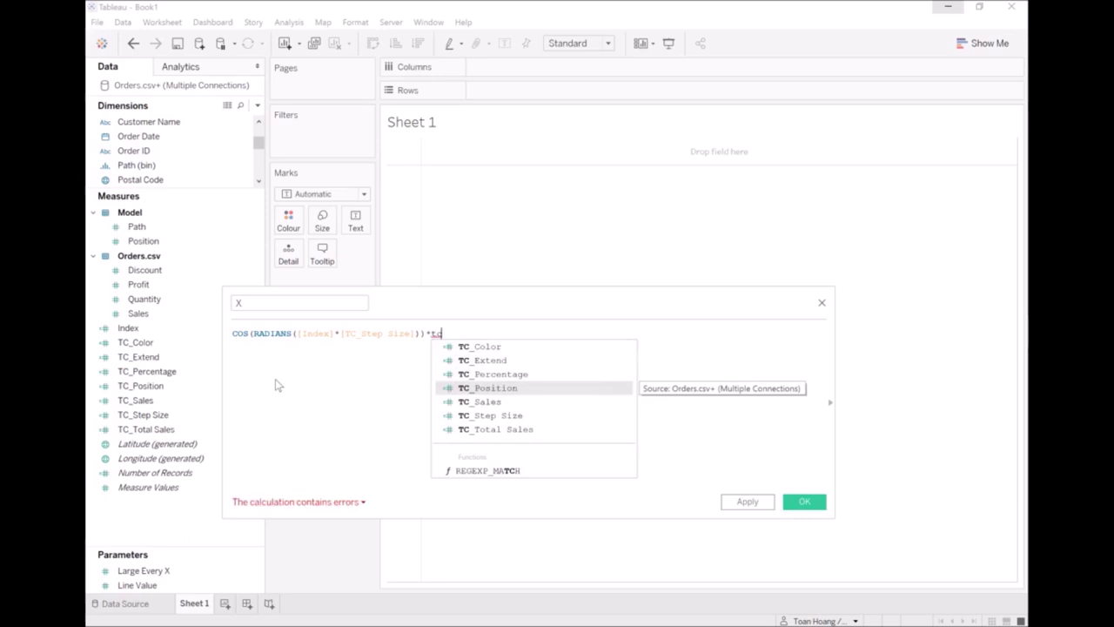
{"action": "key", "text": "Return"}
{"action": "type", "text": "*tc"}
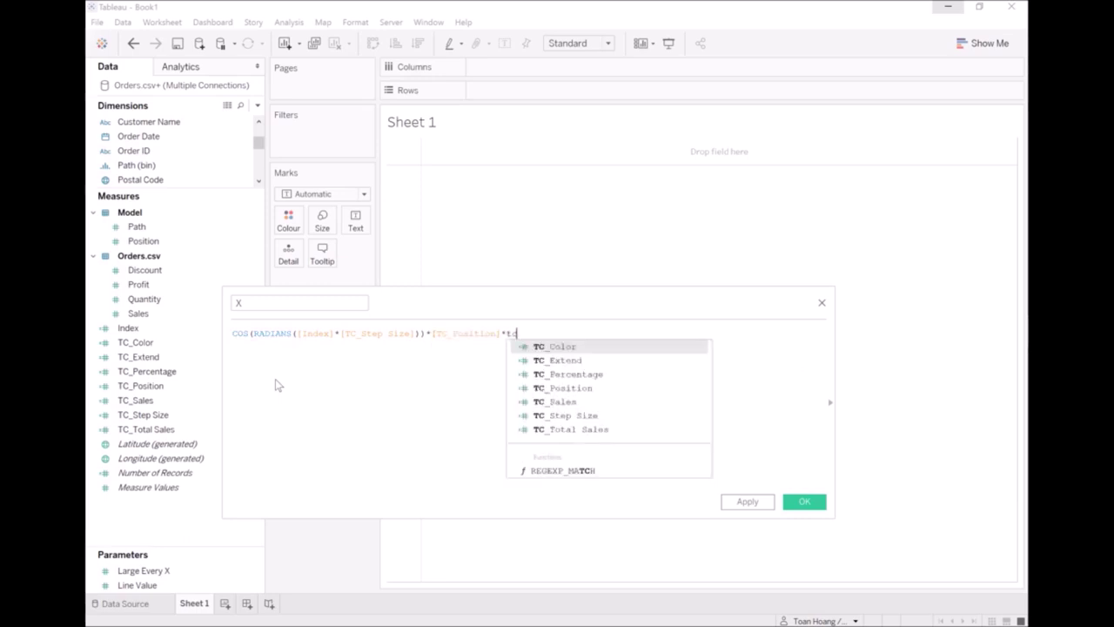
{"action": "key", "text": "Down"}
{"action": "key", "text": "Return"}
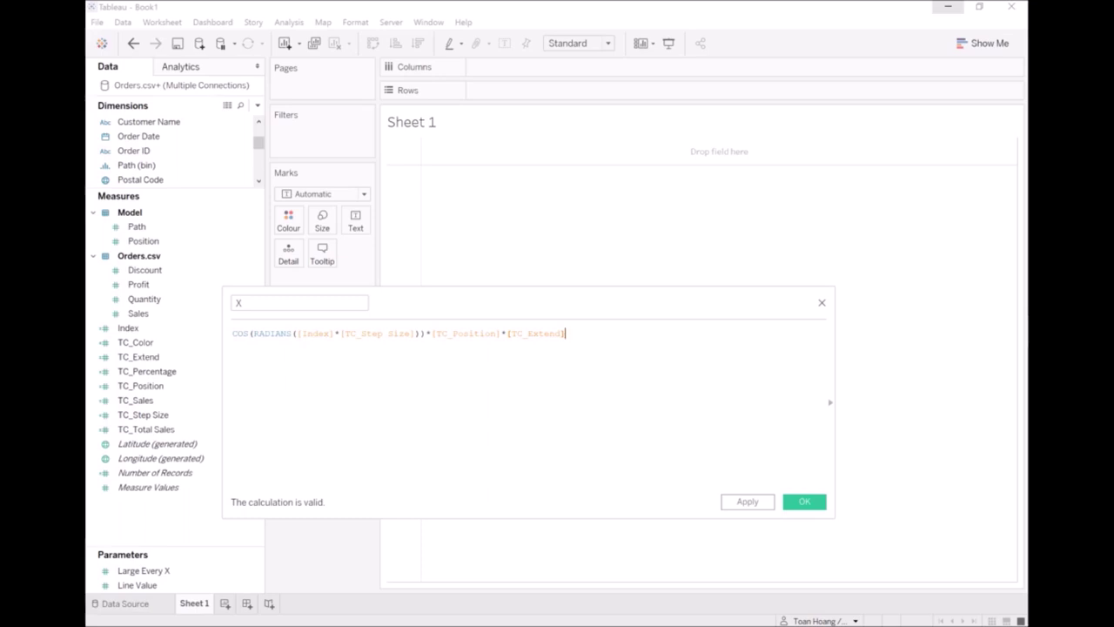
{"action": "left_click", "coordinate": [805, 503]}
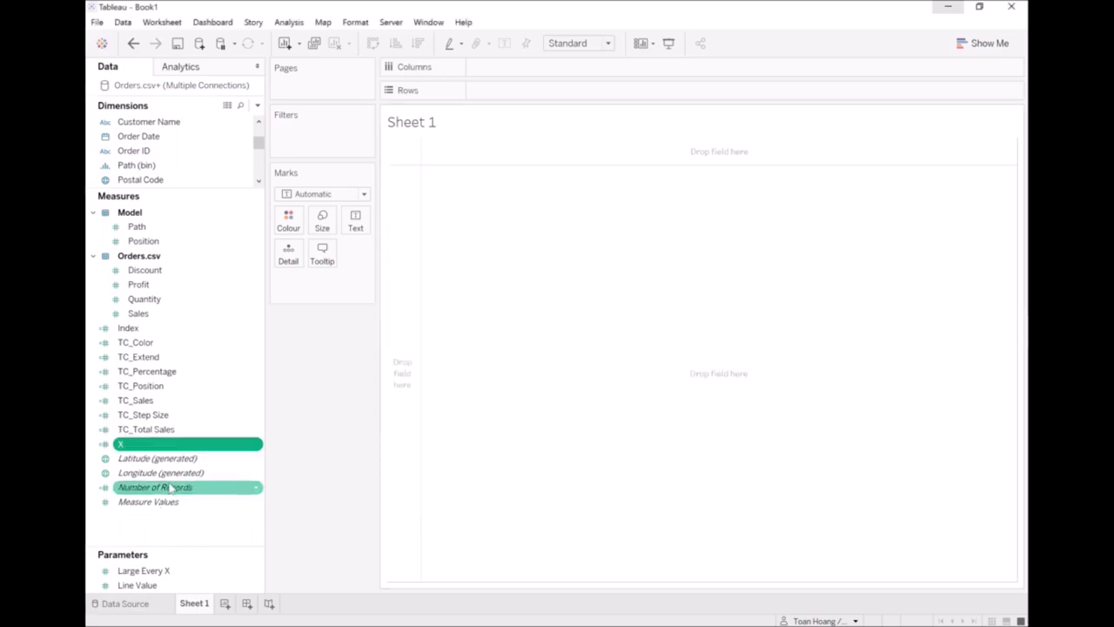
Duplicate the X calculated field, open the copy for editing and name it Y
{"action": "right_click", "coordinate": [175, 449]}
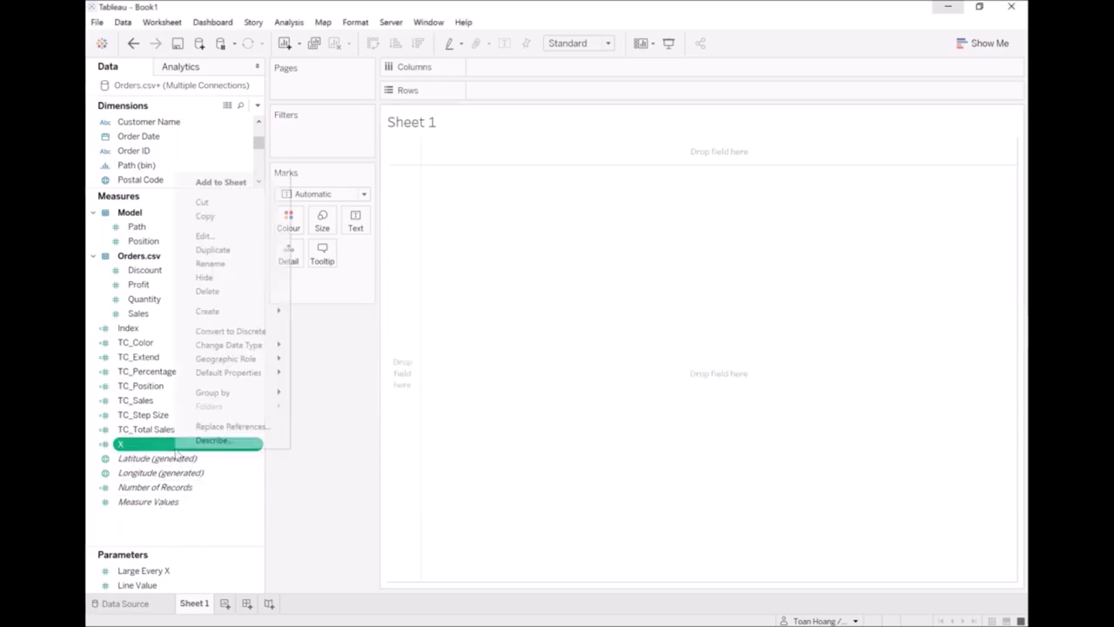
{"action": "left_click", "coordinate": [212, 250]}
{"action": "right_click", "coordinate": [144, 461]}
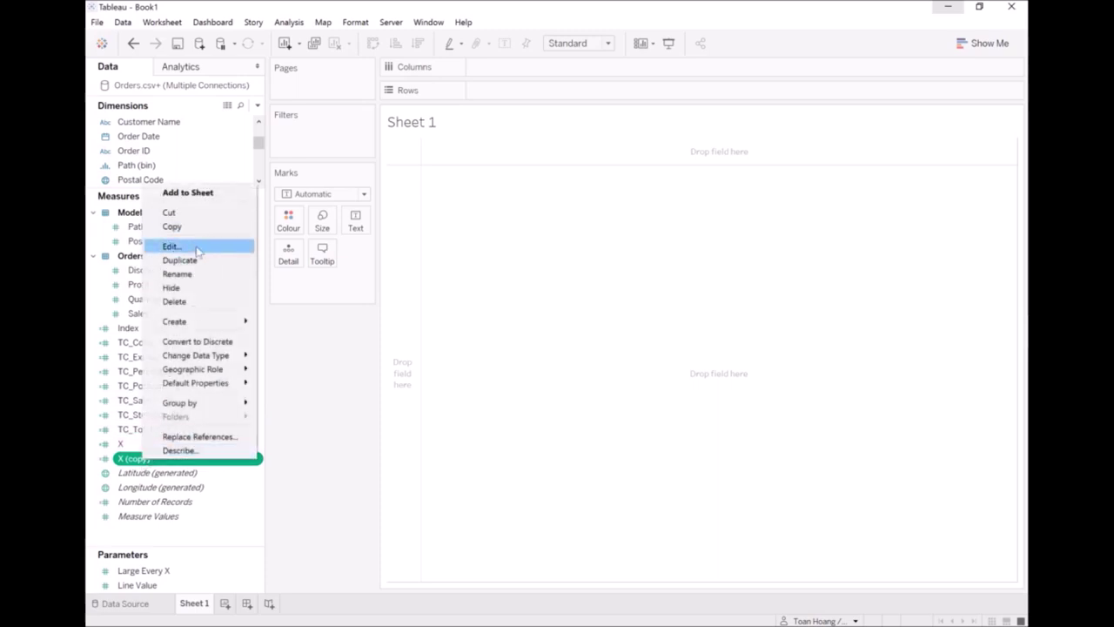
{"action": "left_click", "coordinate": [196, 245]}
{"action": "key", "text": "BackSpace"}
{"action": "type", "text": "Y"}
Replace COS with SIN in the Y formula and save the calculated field
{"action": "double_click", "coordinate": [243, 333]}
{"action": "type", "text": "SIN"}
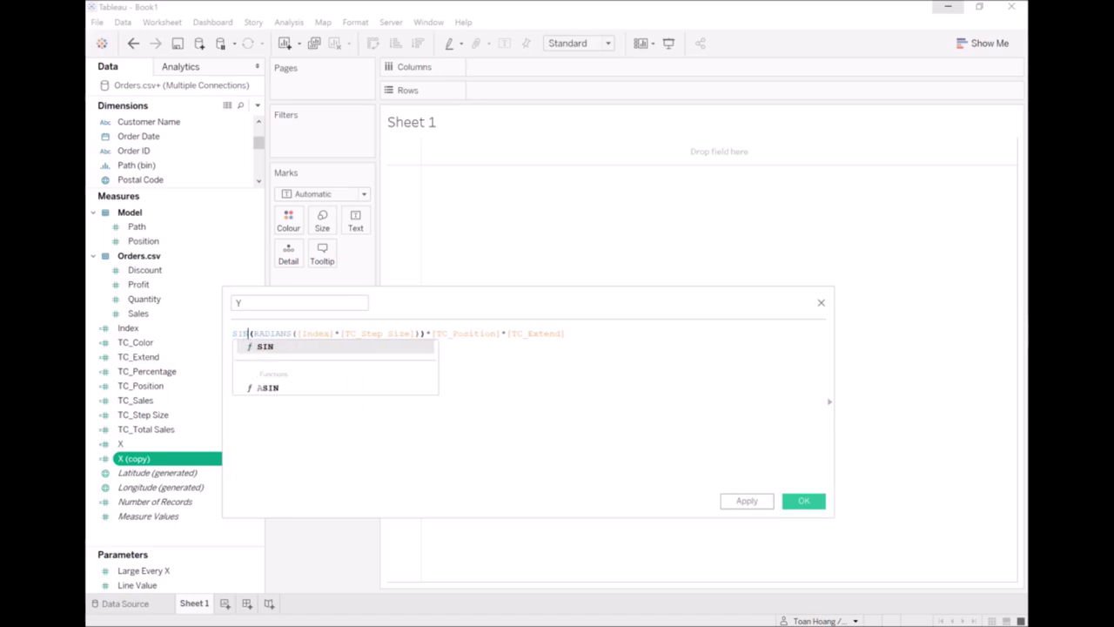
{"action": "left_click", "coordinate": [566, 333]}
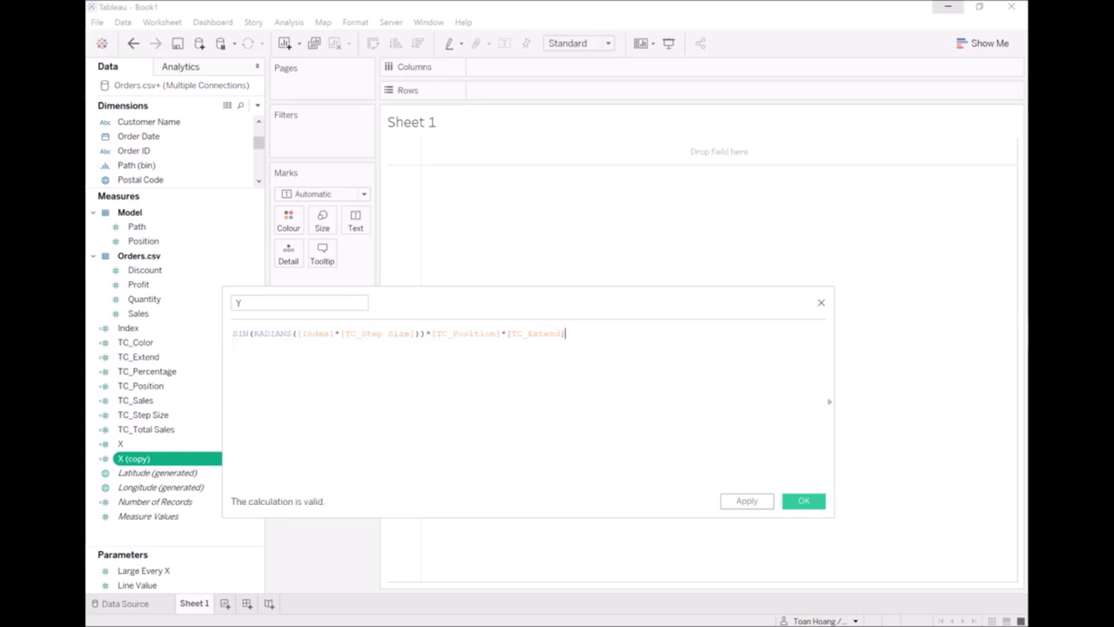
{"action": "left_click", "coordinate": [802, 504]}
Create a calculated field named Zero with the formula 0
{"action": "right_click", "coordinate": [196, 391]}
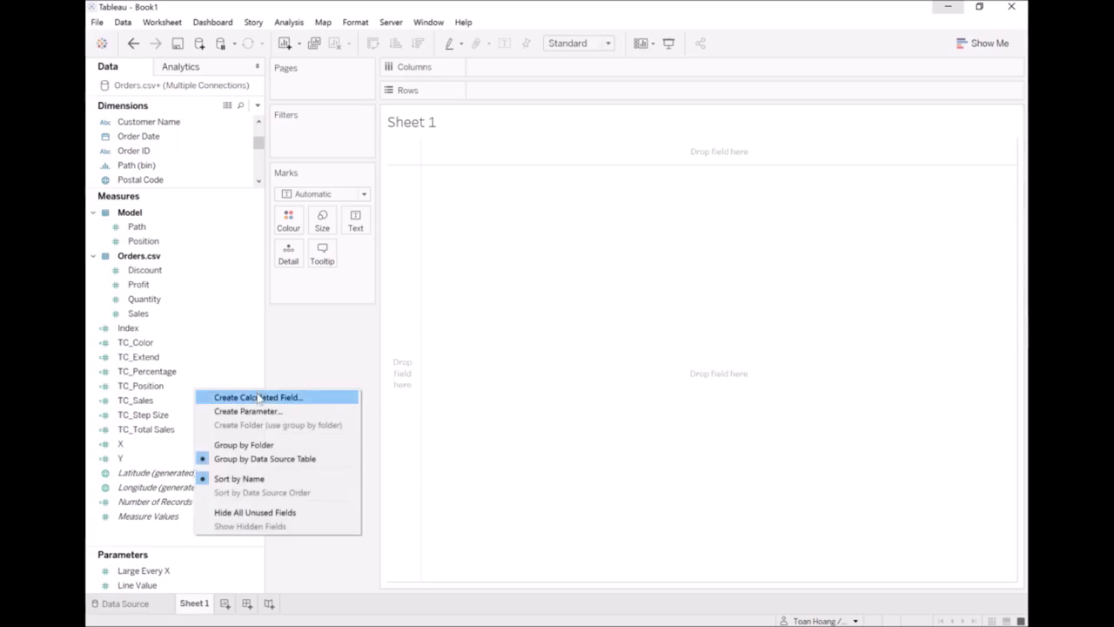
{"action": "left_click", "coordinate": [260, 397]}
{"action": "type", "text": "Zero"}
{"action": "key", "text": "Tab"}
{"action": "type", "text": "0"}
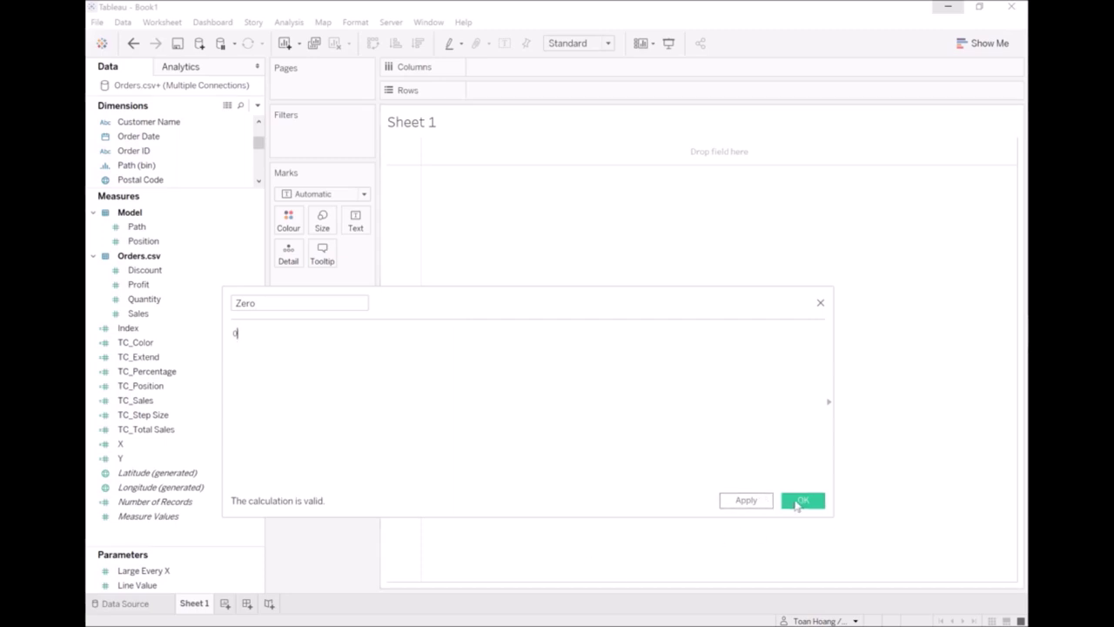
{"action": "left_click", "coordinate": [801, 503]}
Enlarge the list of dimensions and filter the sheet by Region, keeping only West
{"action": "left_click_drag", "start_coordinate": [201, 194], "coordinate": [186, 312]}
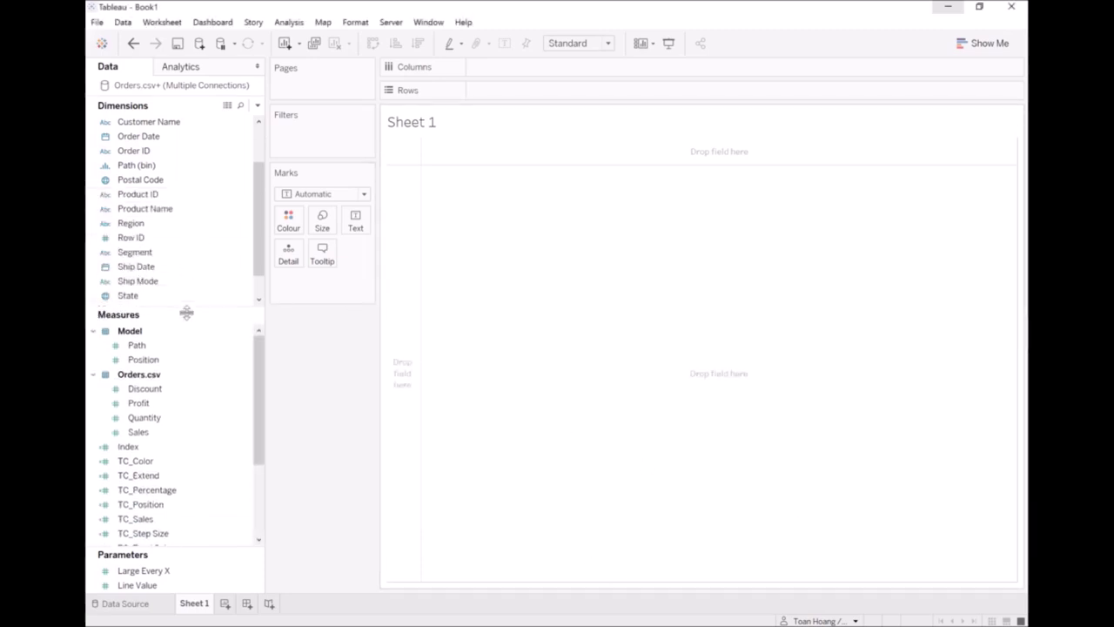
{"action": "left_click_drag", "start_coordinate": [139, 222], "coordinate": [310, 148]}
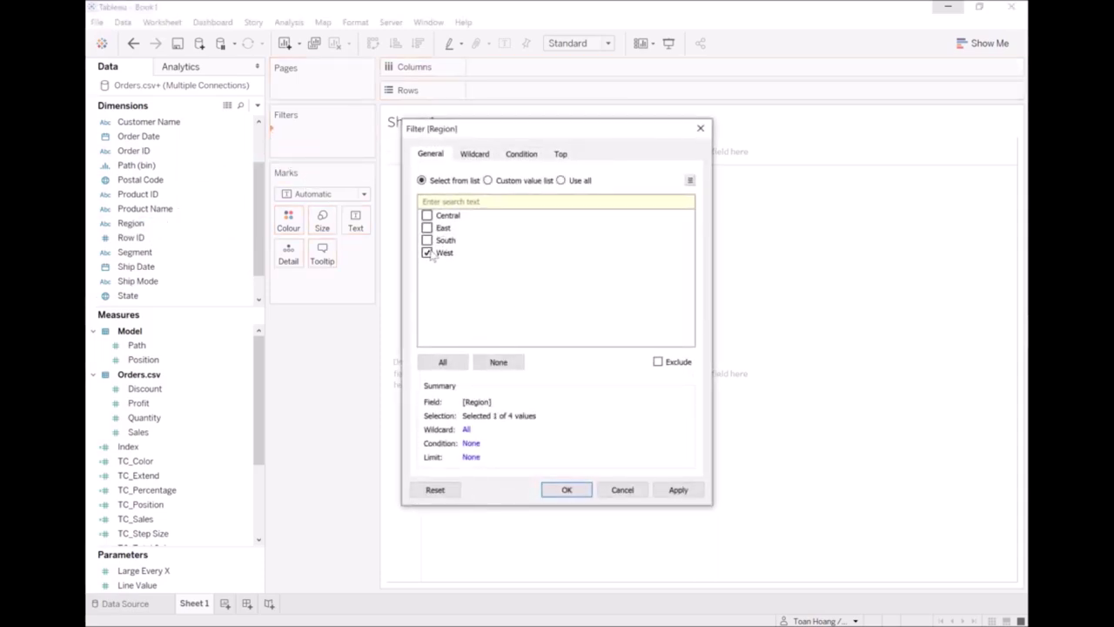
{"action": "left_click", "coordinate": [567, 489]}
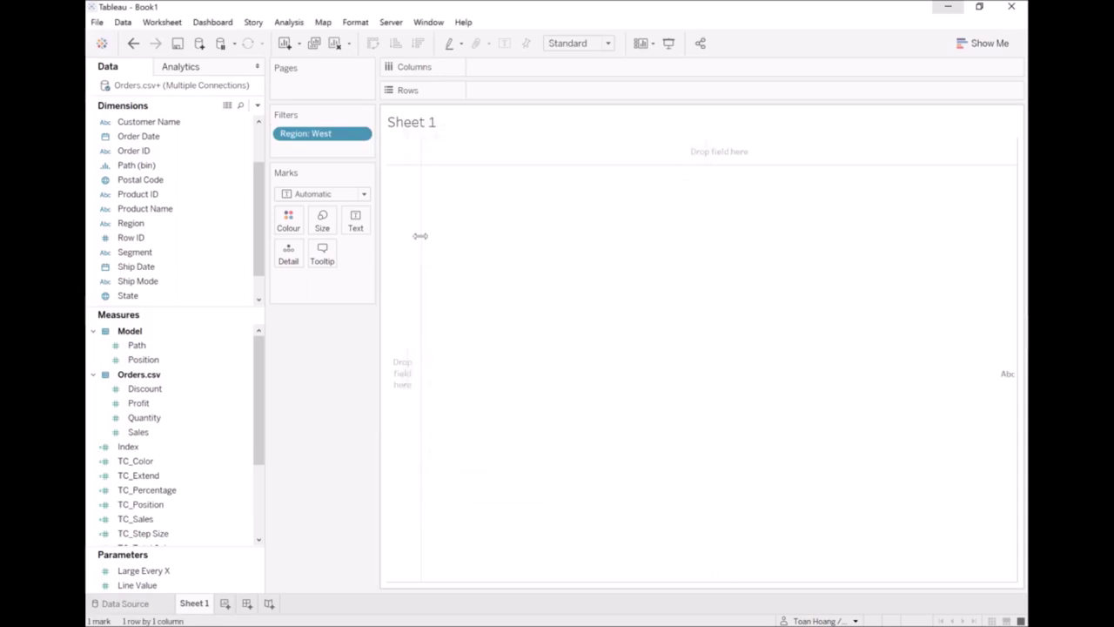
Show the Region filter beside the sheet and display it as a Single Value (list)
{"action": "right_click", "coordinate": [321, 136]}
{"action": "left_click", "coordinate": [372, 161]}
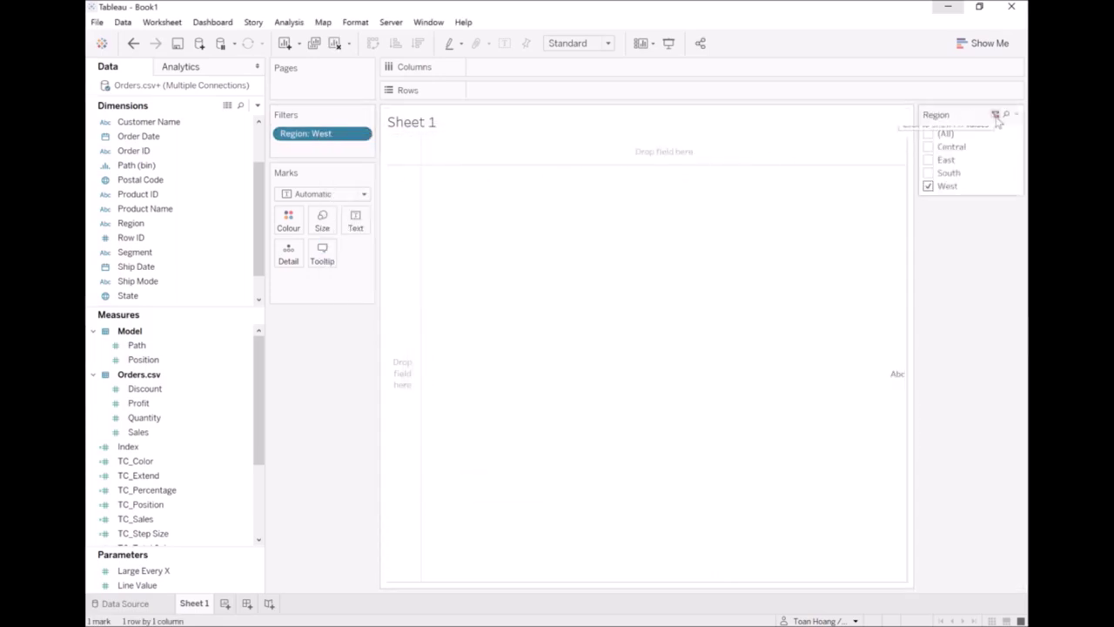
{"action": "left_click", "coordinate": [1016, 114]}
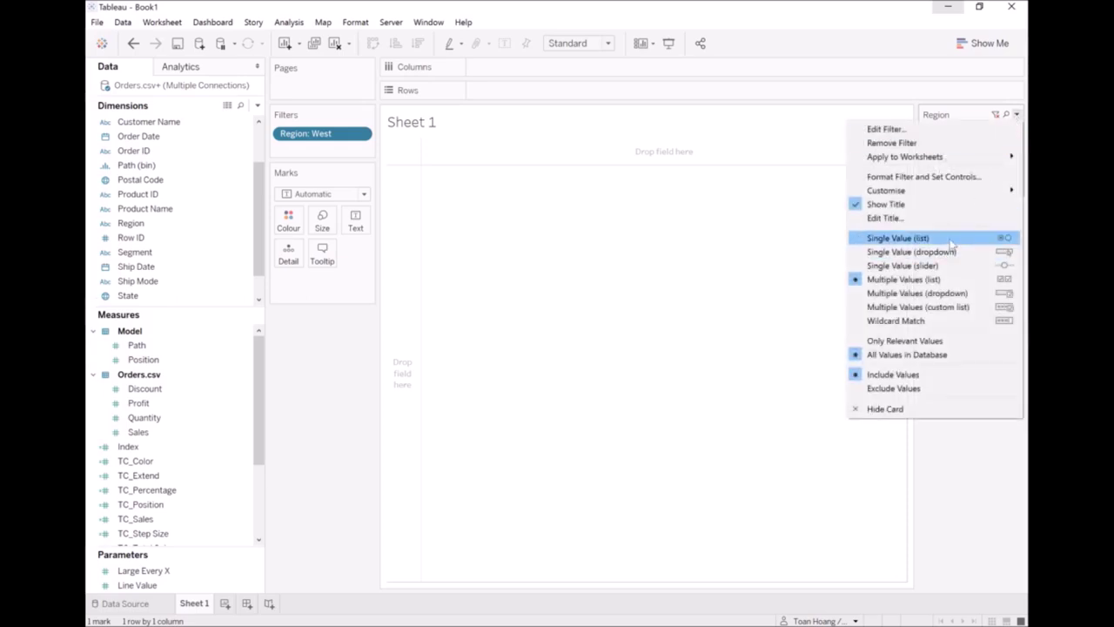
{"action": "left_click", "coordinate": [897, 238]}
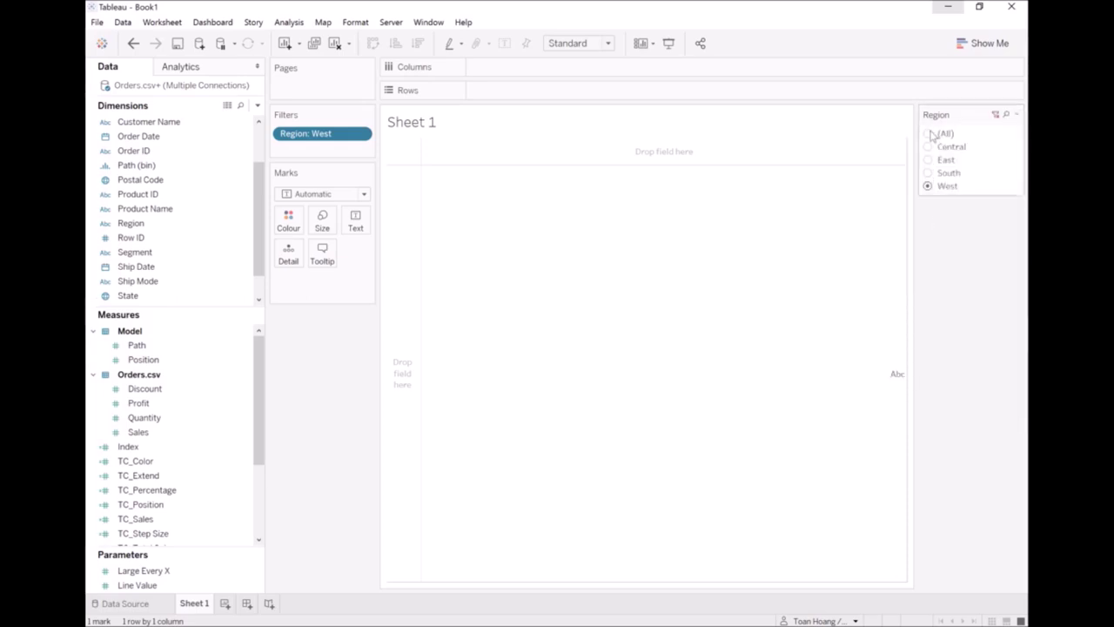
Set the mark type to Line and place Segment on Columns
{"action": "left_click", "coordinate": [364, 194]}
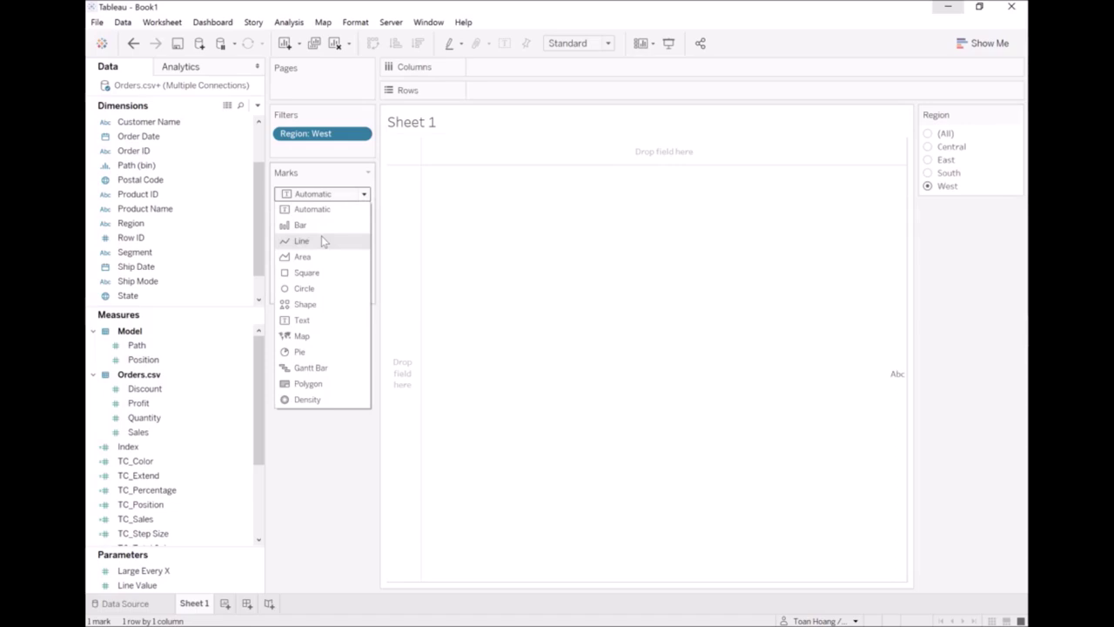
{"action": "left_click", "coordinate": [322, 240]}
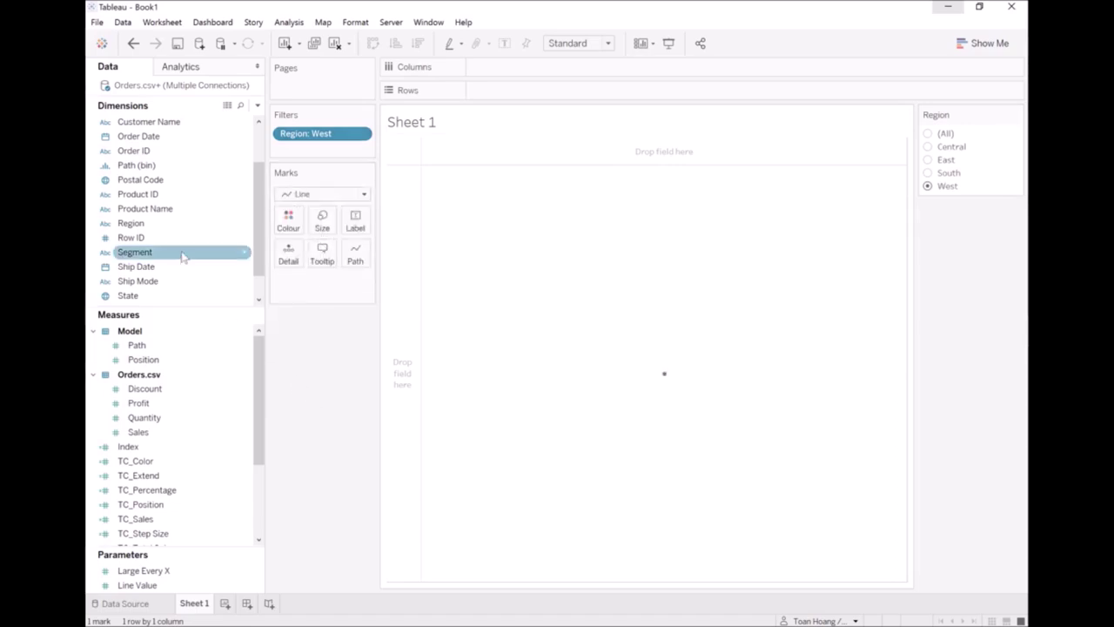
{"action": "left_click_drag", "start_coordinate": [161, 254], "coordinate": [507, 68]}
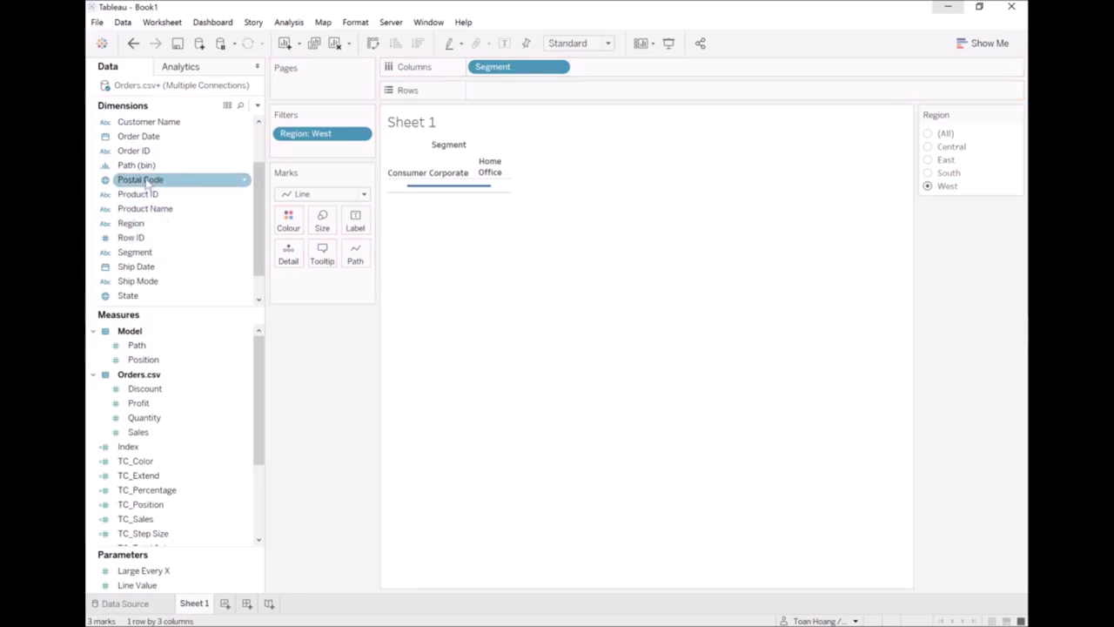
Place Path (bin) on Rows and check that its Show Missing Values option is enabled
{"action": "left_click_drag", "start_coordinate": [150, 166], "coordinate": [490, 98]}
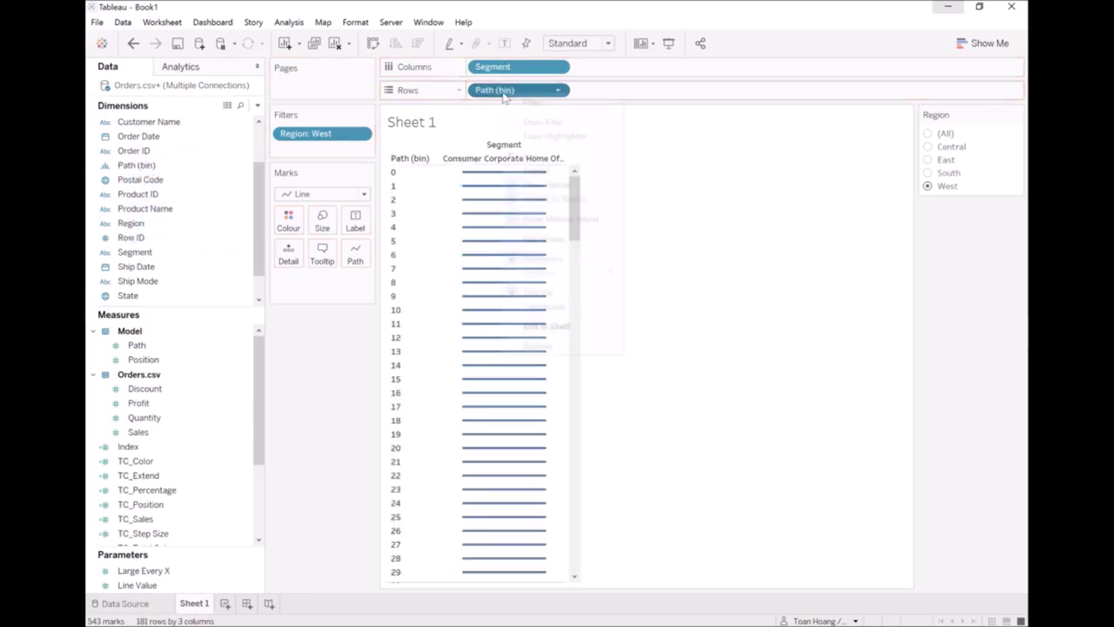
{"action": "right_click", "coordinate": [504, 94]}
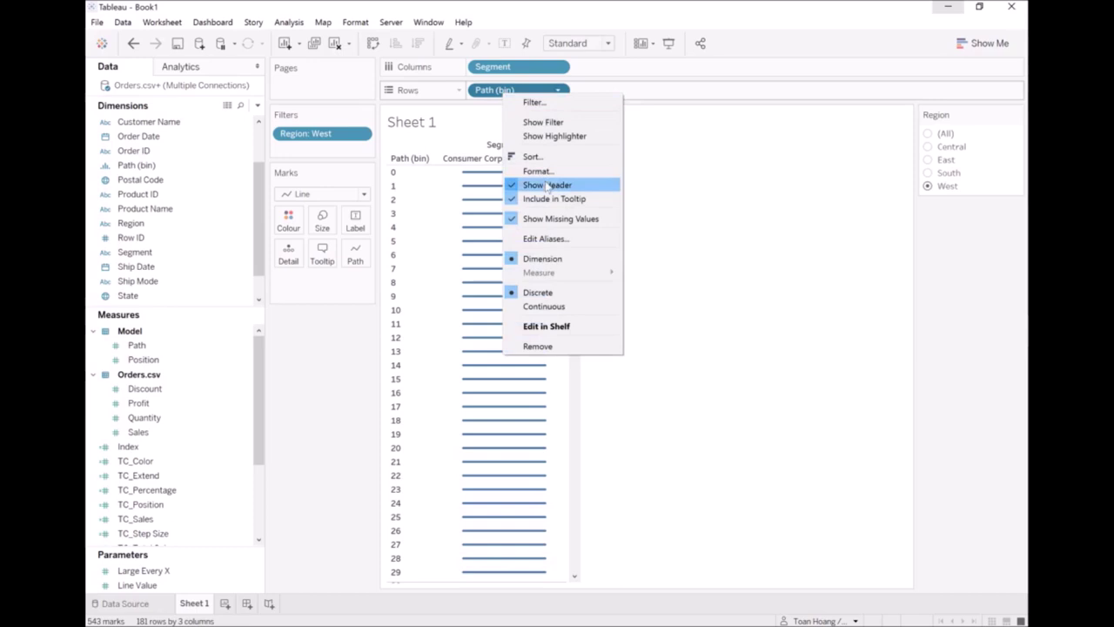
{"action": "left_click", "coordinate": [342, 347]}
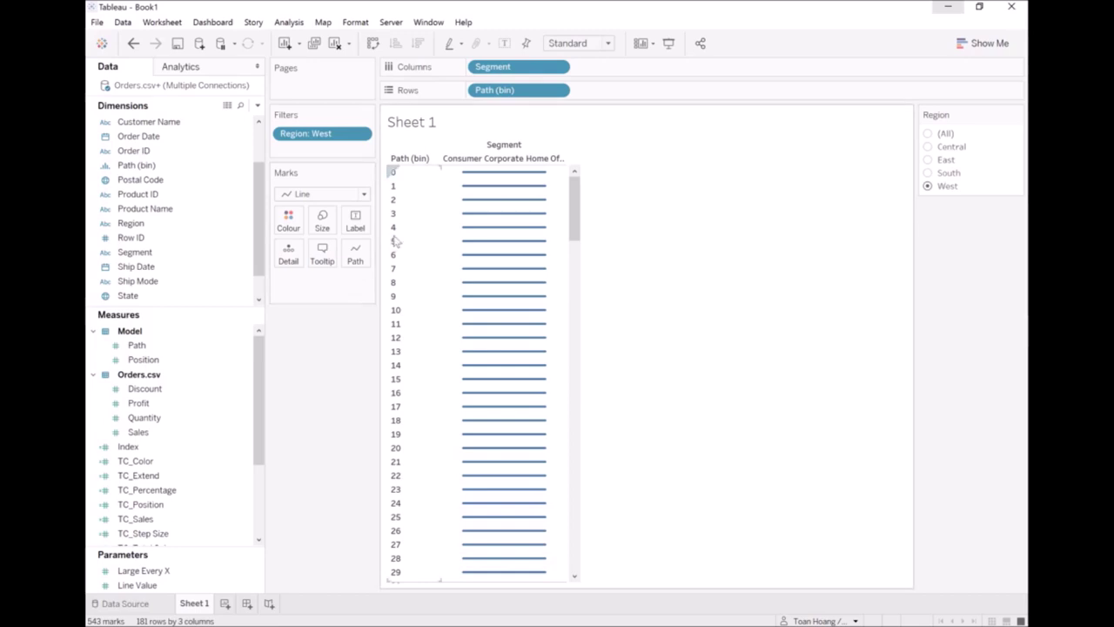
Move Path (bin) from Rows to the line marks' Path property and place Order Date by year on Rows
{"action": "left_click_drag", "start_coordinate": [535, 92], "coordinate": [359, 252]}
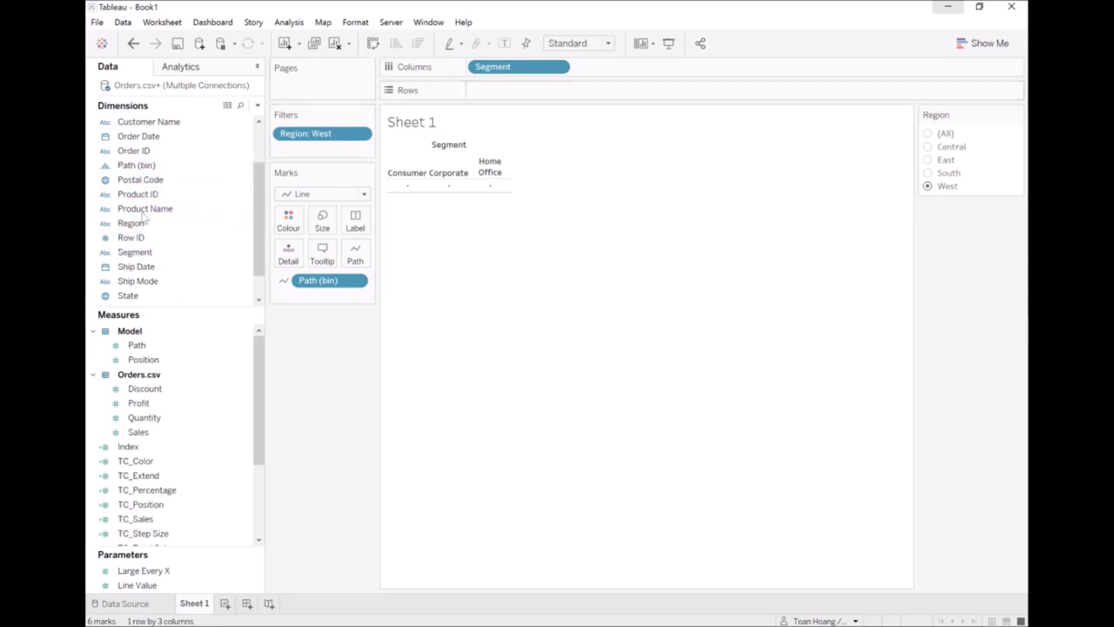
{"action": "left_click_drag", "start_coordinate": [138, 136], "coordinate": [490, 97]}
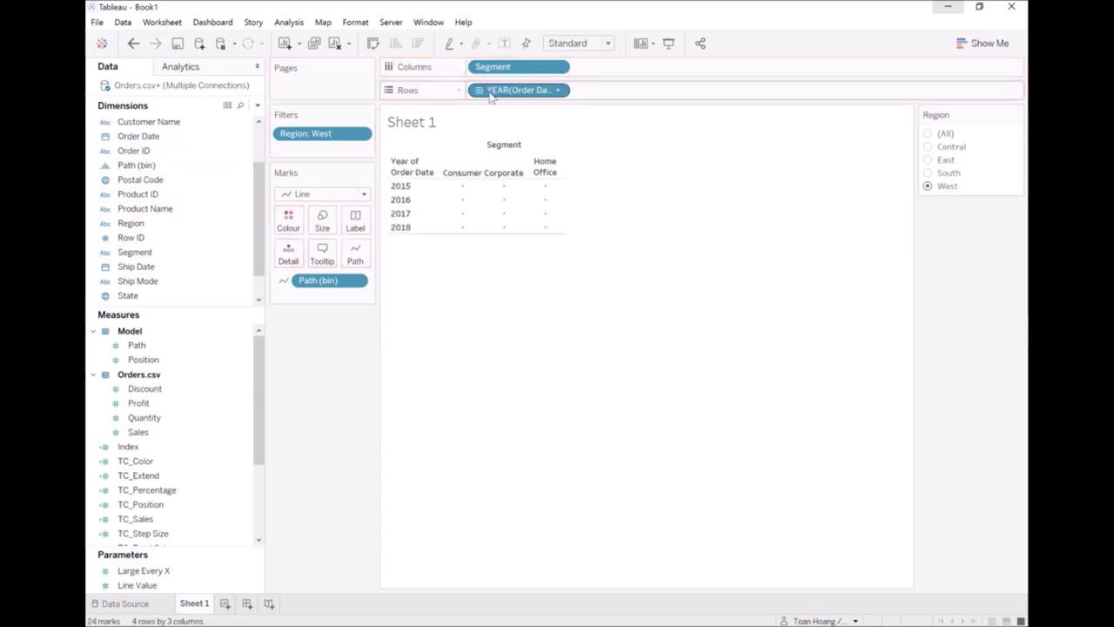